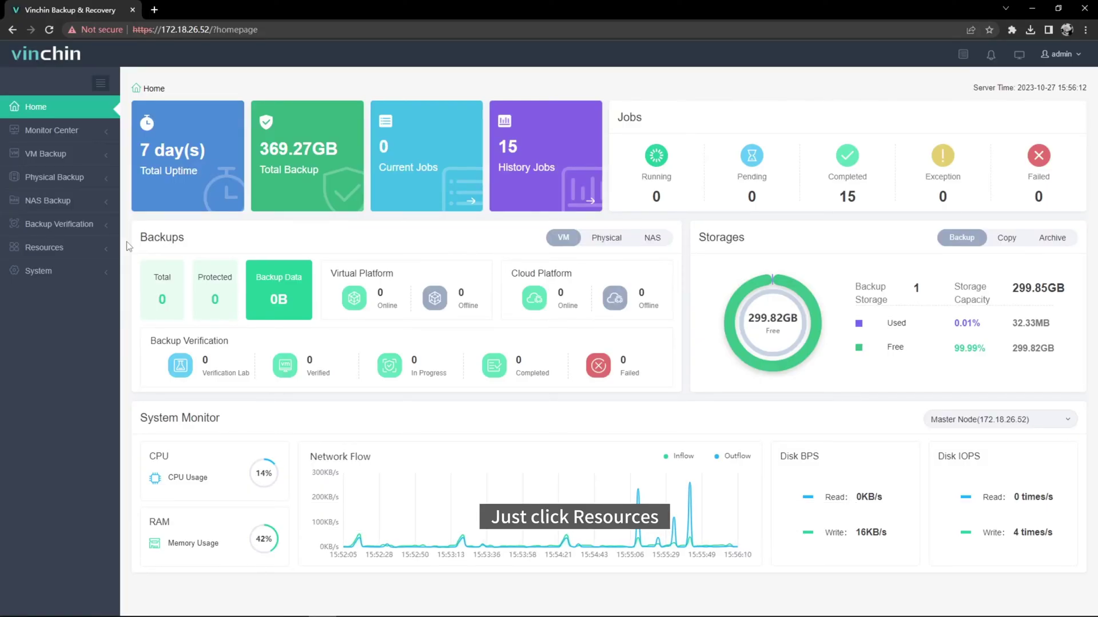
Open the Virtual Platform list under Resources > Virtual Infrastructure
click(52, 248)
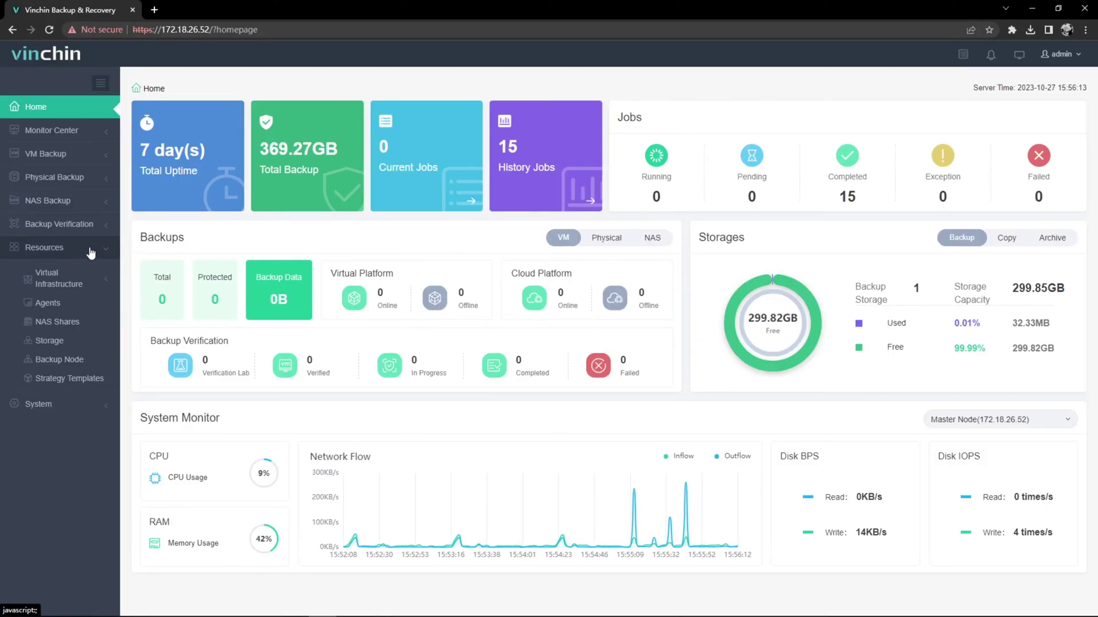
click(88, 283)
click(88, 308)
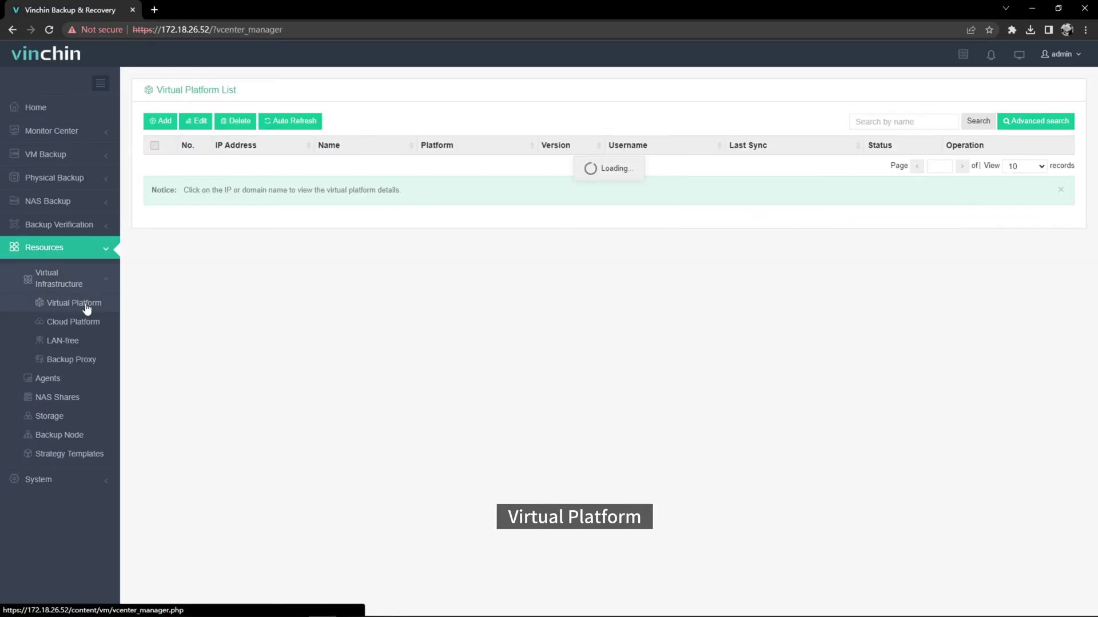
Add a Microsoft Hyper-V Standalone Server at 172.18.26.50 with the administrator username and password
click(164, 129)
click(661, 166)
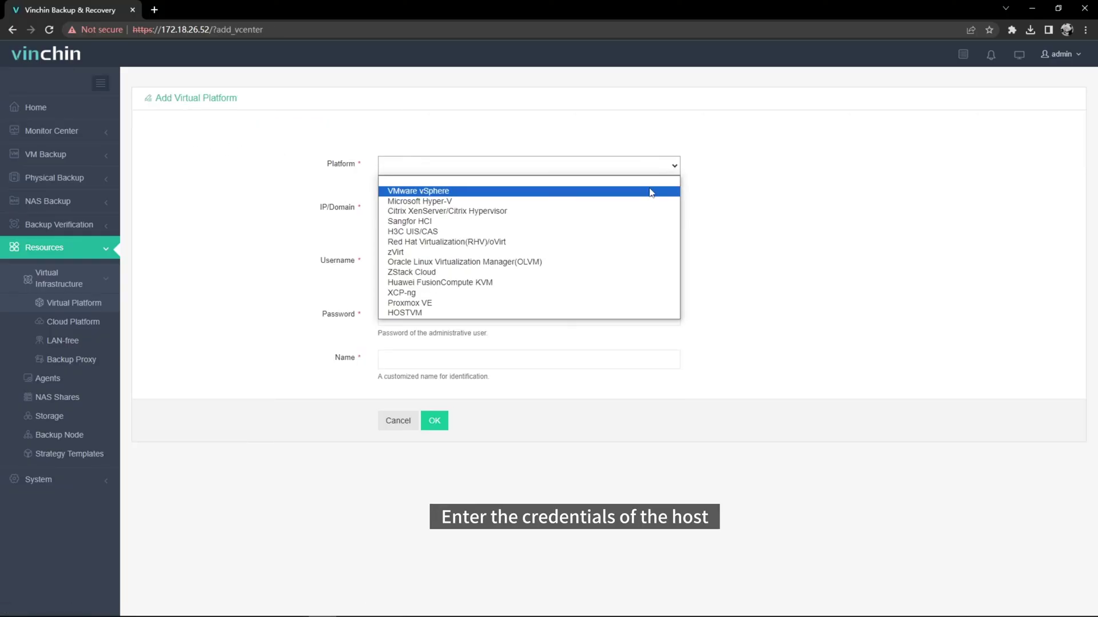
click(655, 201)
click(655, 221)
click(654, 254)
click(634, 263)
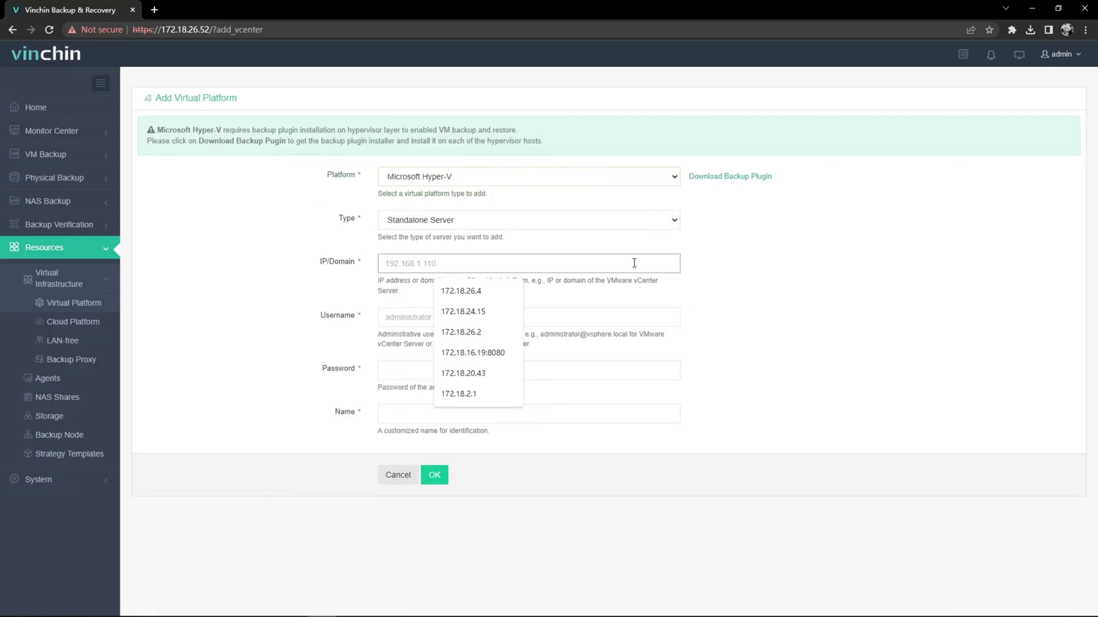
text(172.18.26.50)
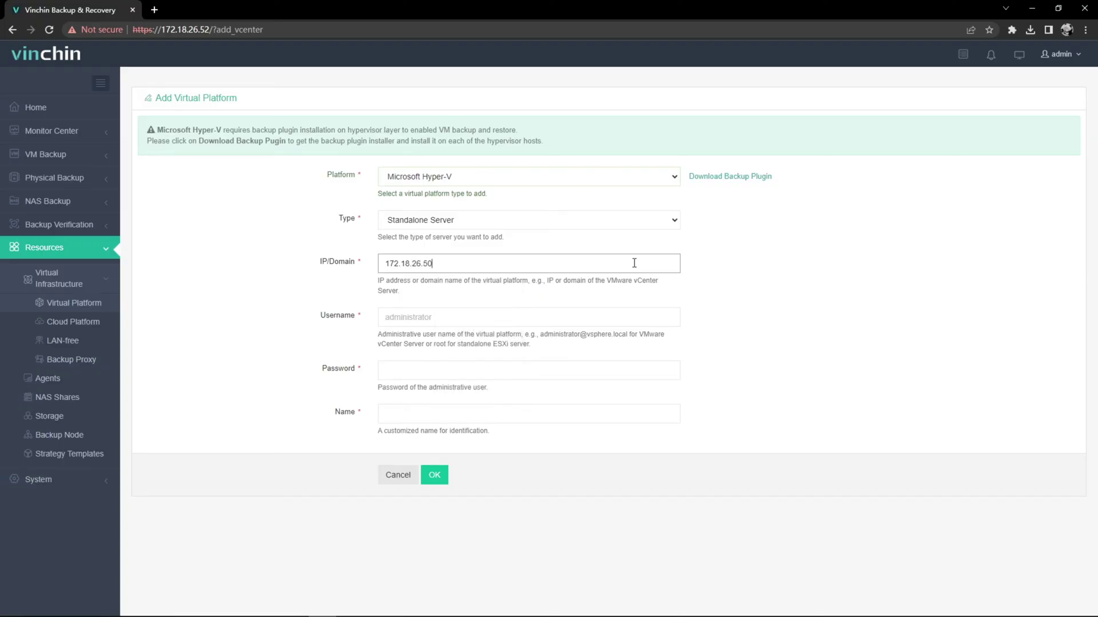
click(598, 316)
click(496, 402)
click(490, 373)
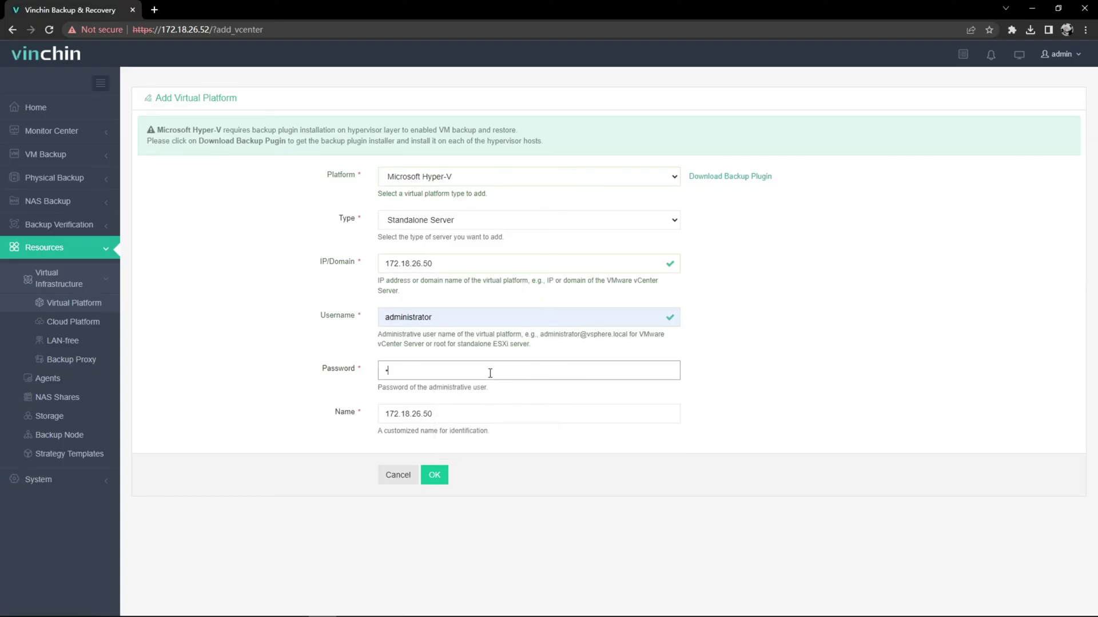
click(443, 480)
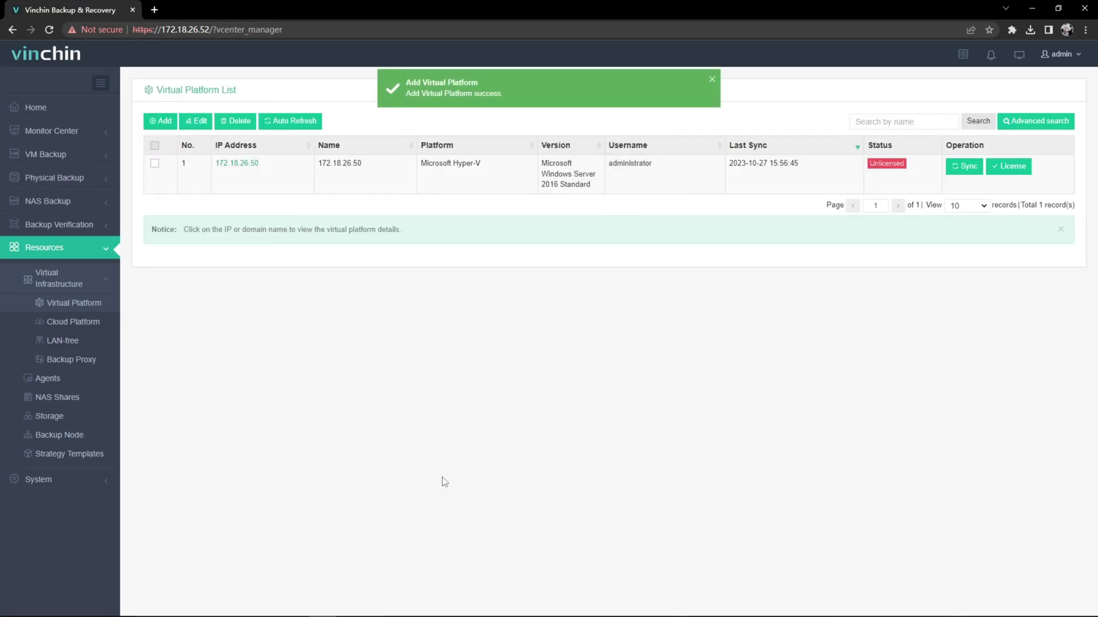
License the Hyper-V host 172.18.26.50 so it shows All Licensed
click(1004, 167)
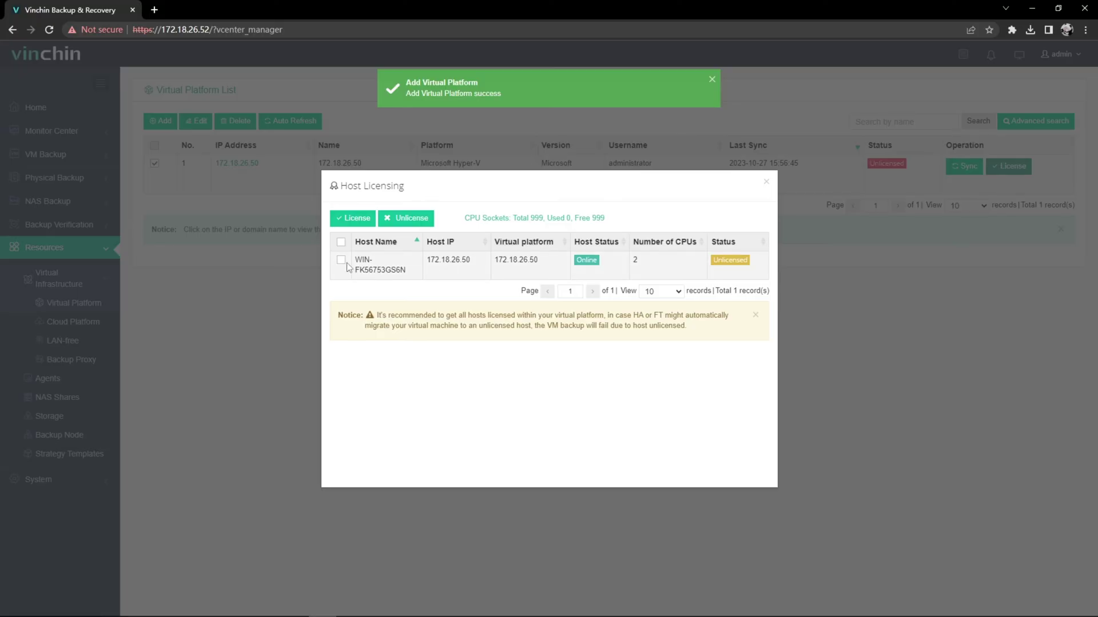
click(360, 219)
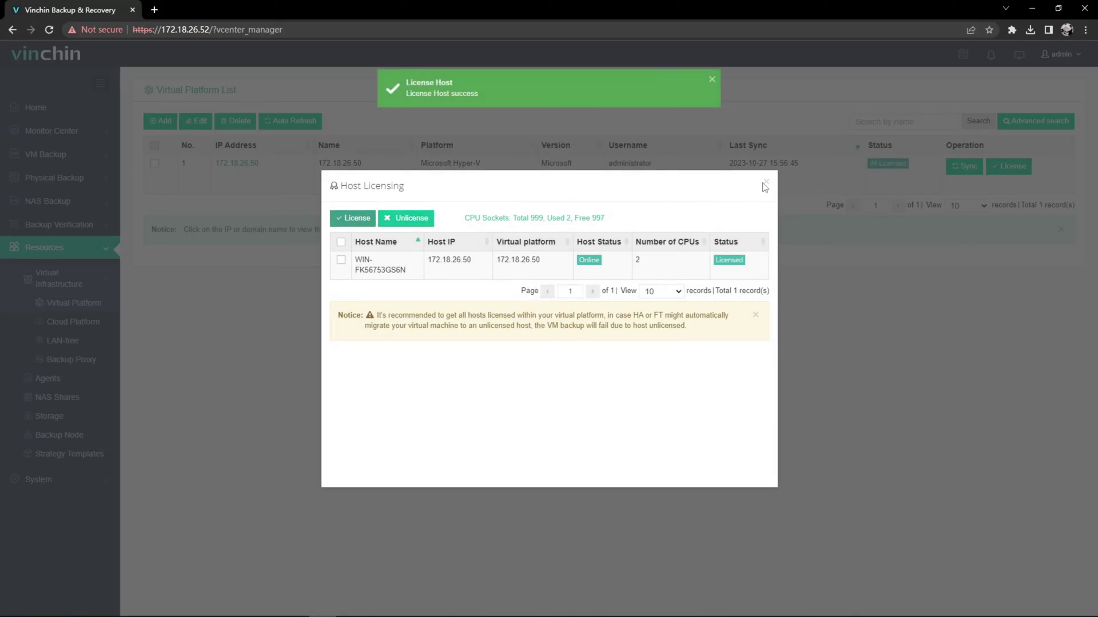
click(765, 183)
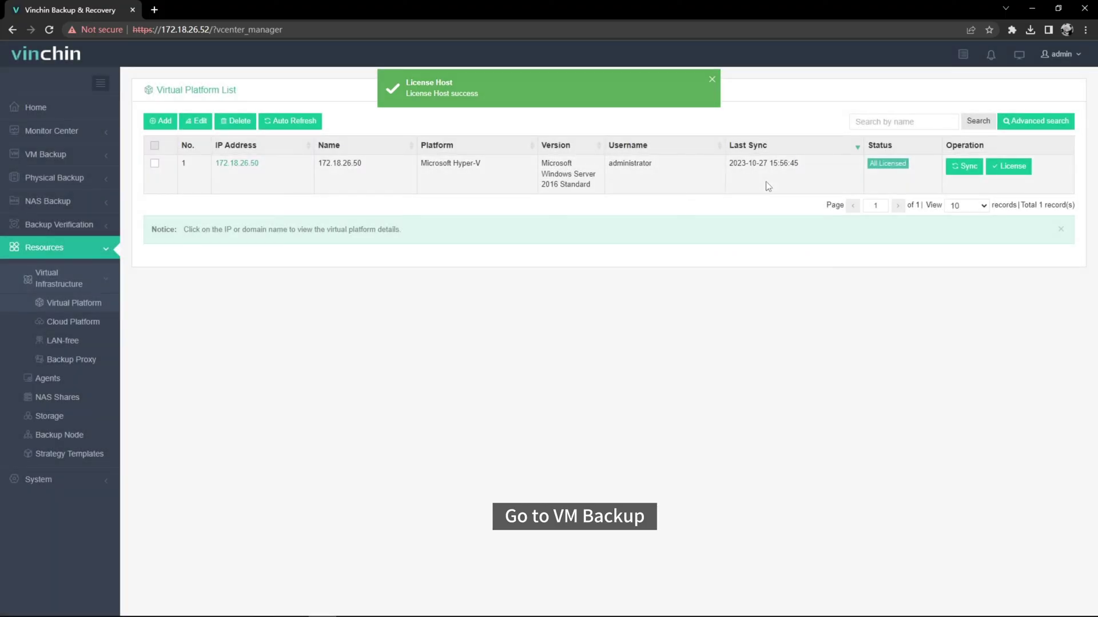
Start a new VM backup job with bk_vm1 from the Hyper-V host as its source
click(97, 155)
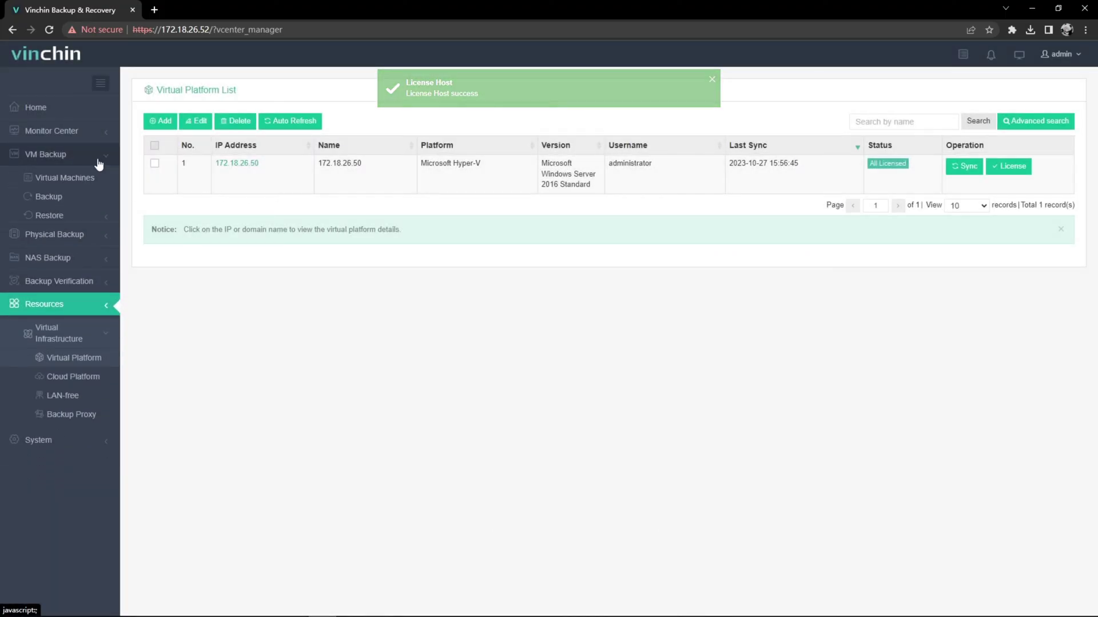
click(97, 203)
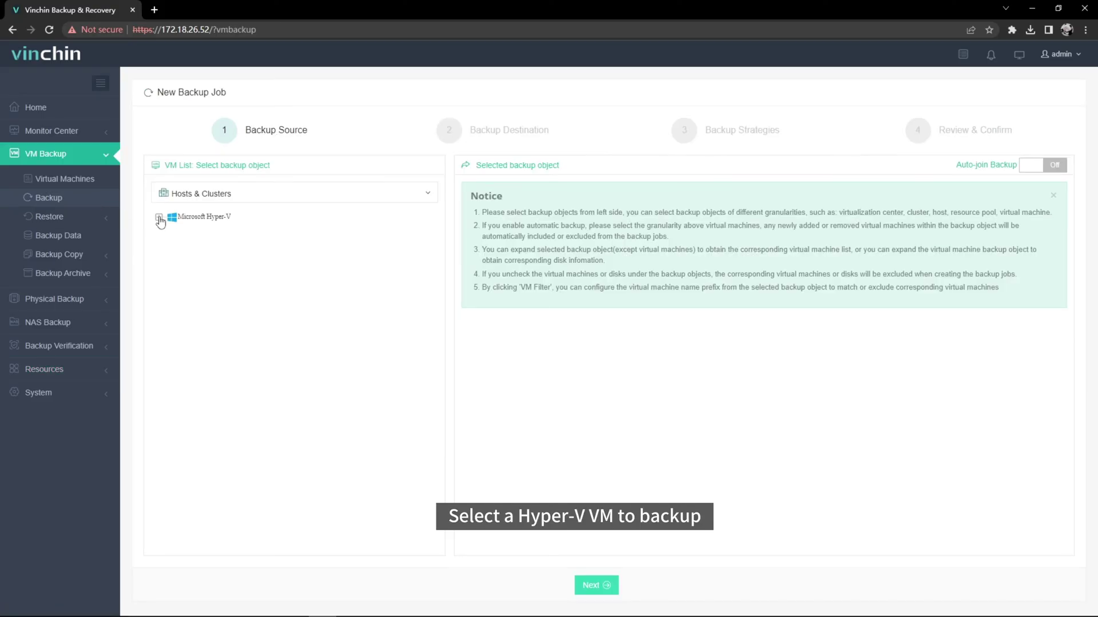
click(159, 217)
click(170, 230)
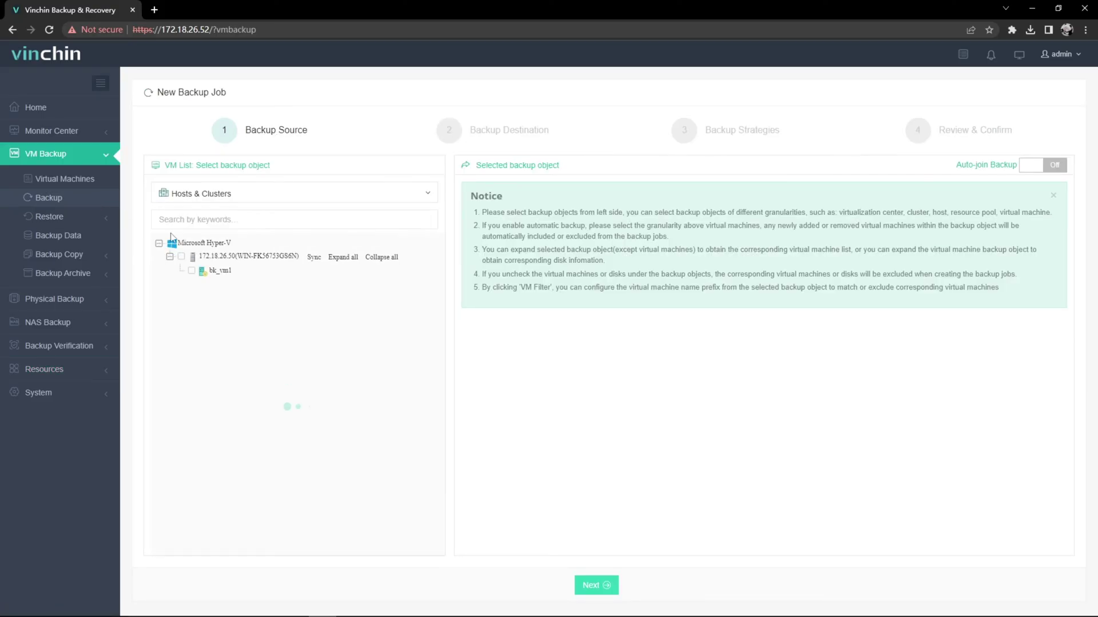
click(191, 273)
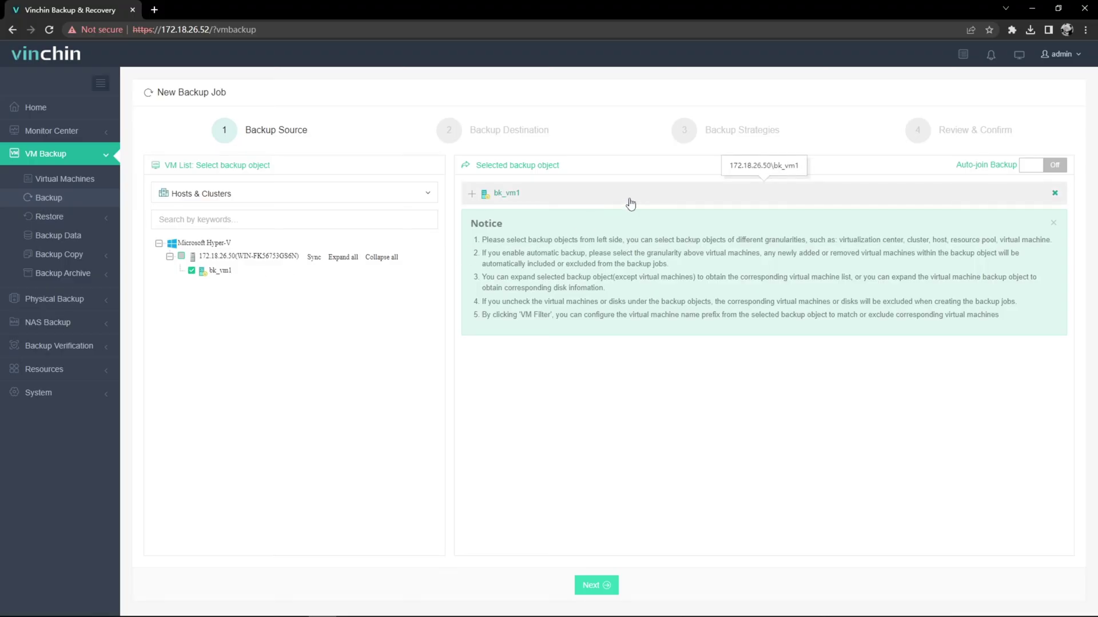
click(599, 589)
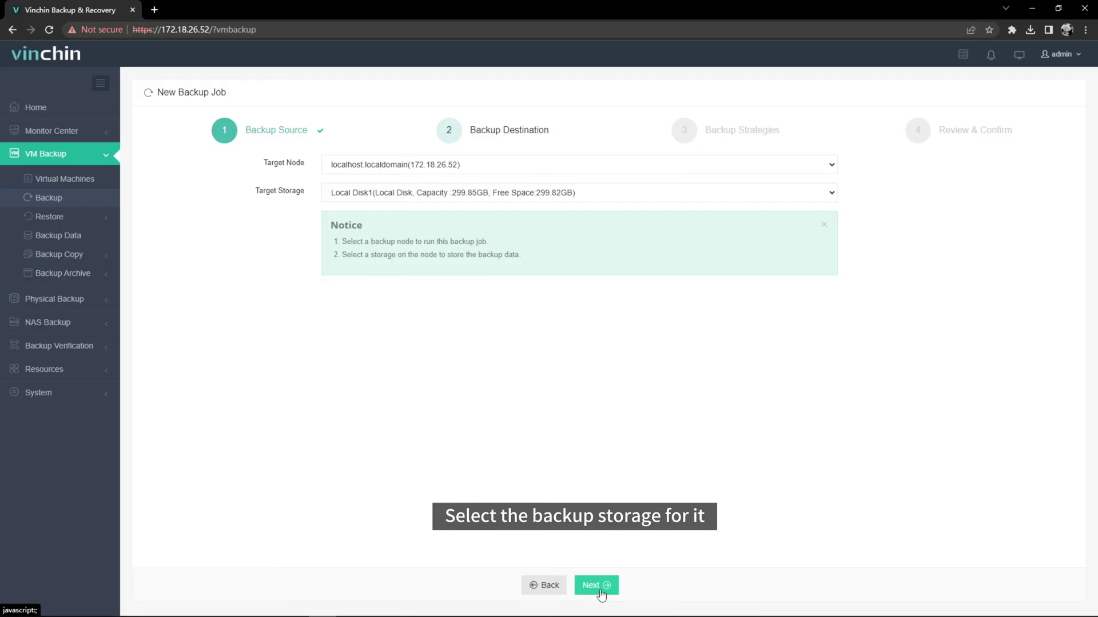
Schedule a weekly Friday Full Backup and a daily Incremental Backup, both at 14:07:00
click(600, 589)
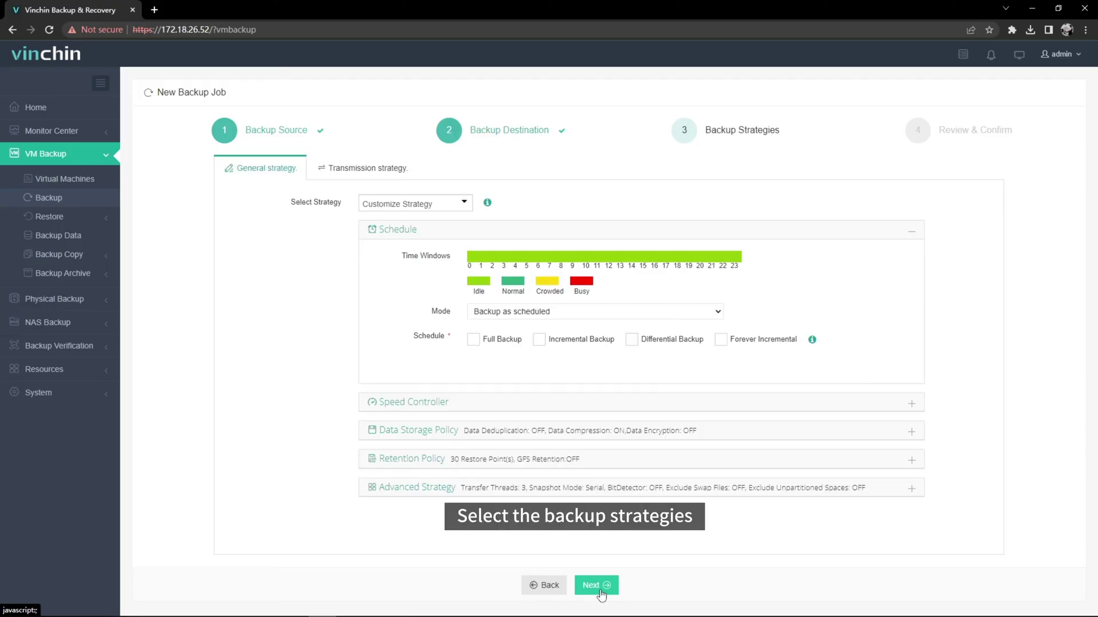
click(473, 340)
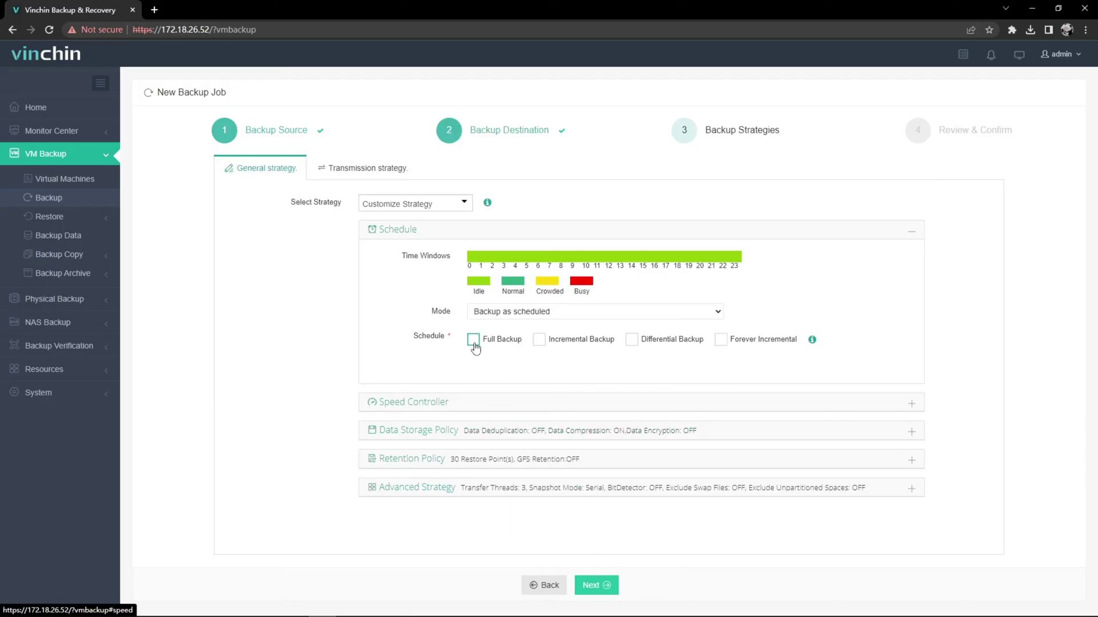
click(539, 340)
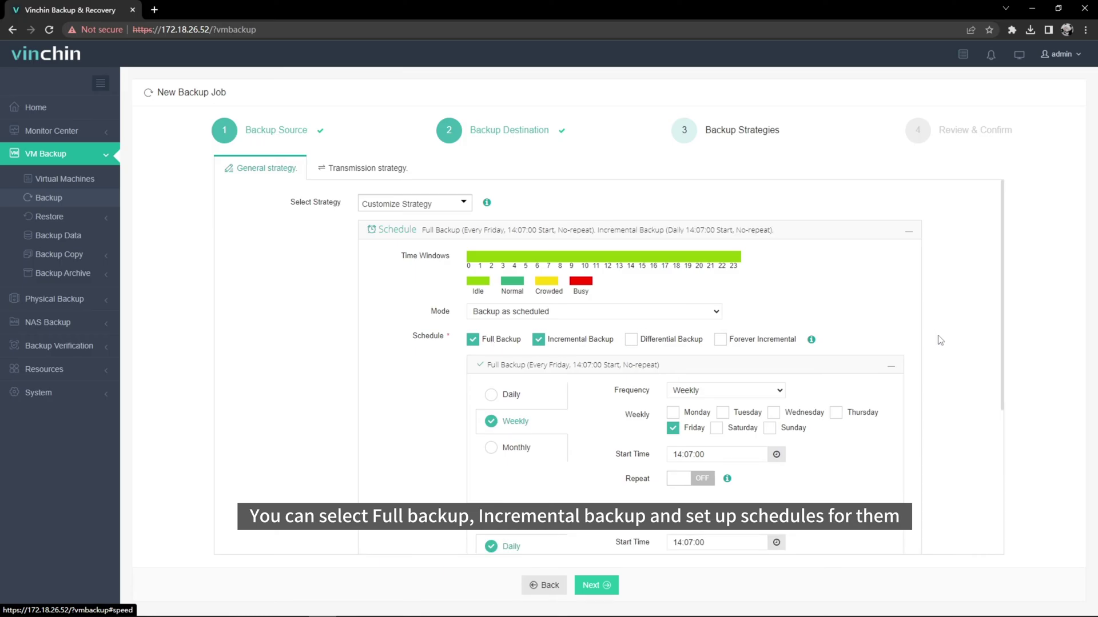
scroll(941, 341, down, 5)
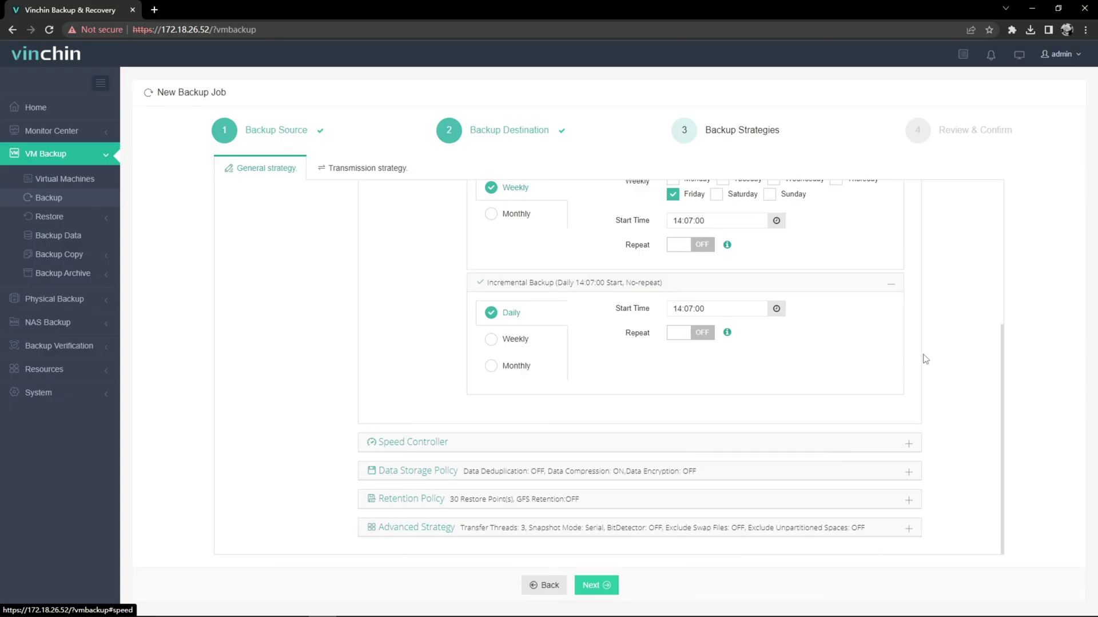
Review the speed controller, data storage, retention, advanced and encrypted transfer settings
click(870, 444)
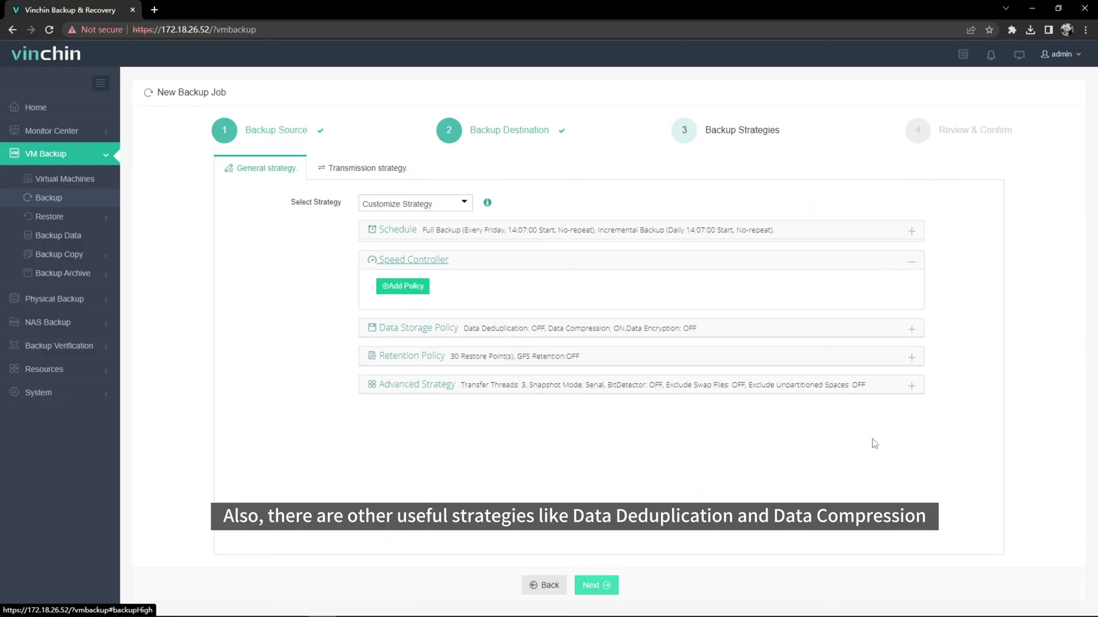
click(864, 332)
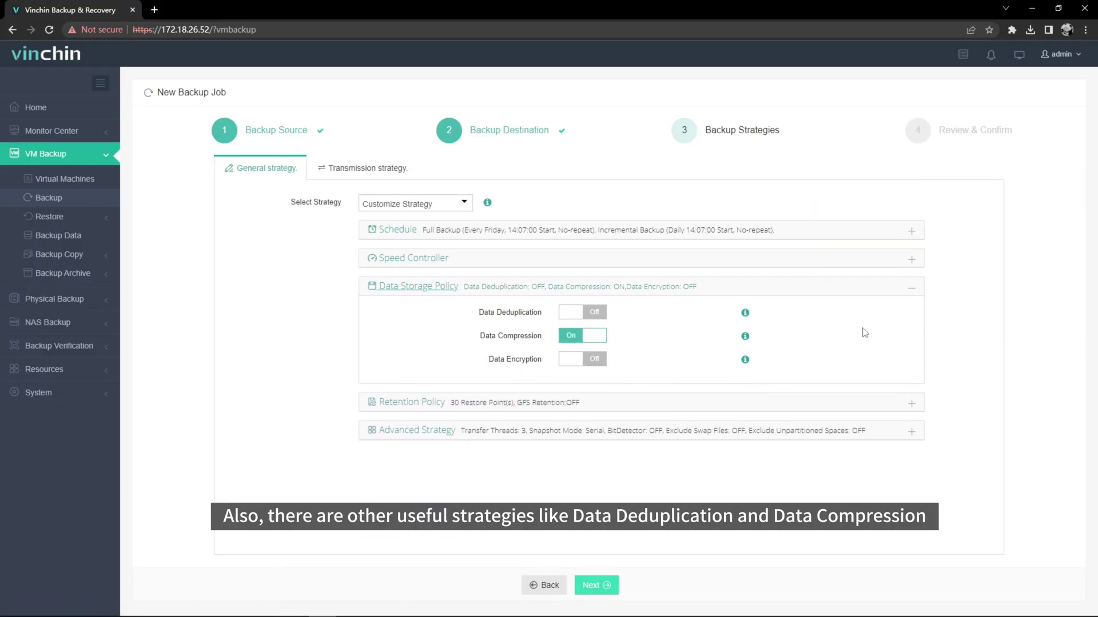
click(869, 404)
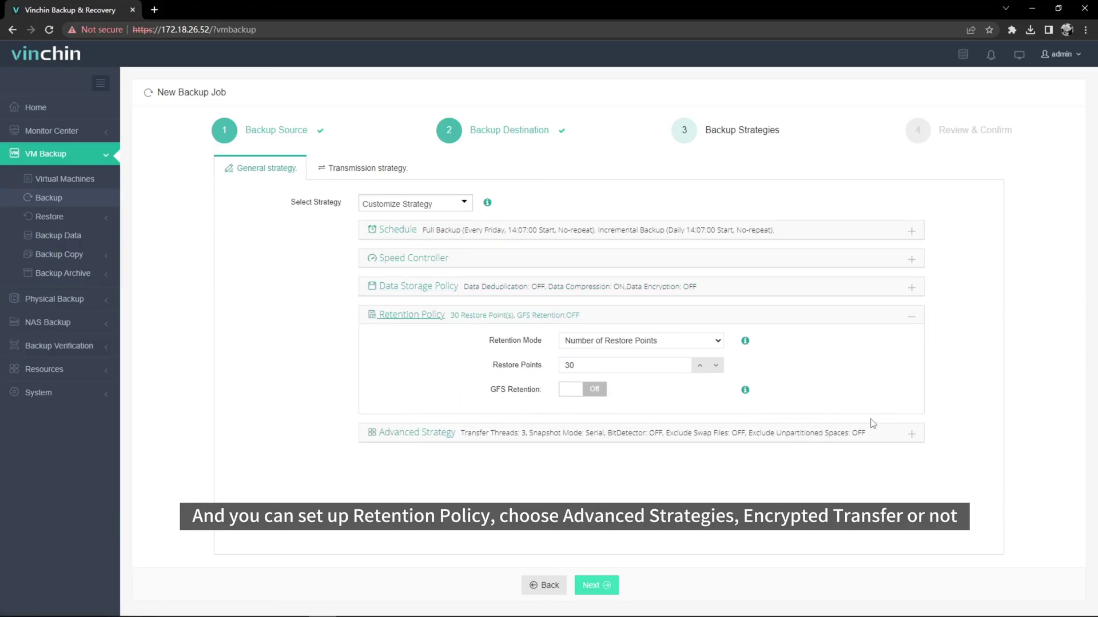
click(873, 434)
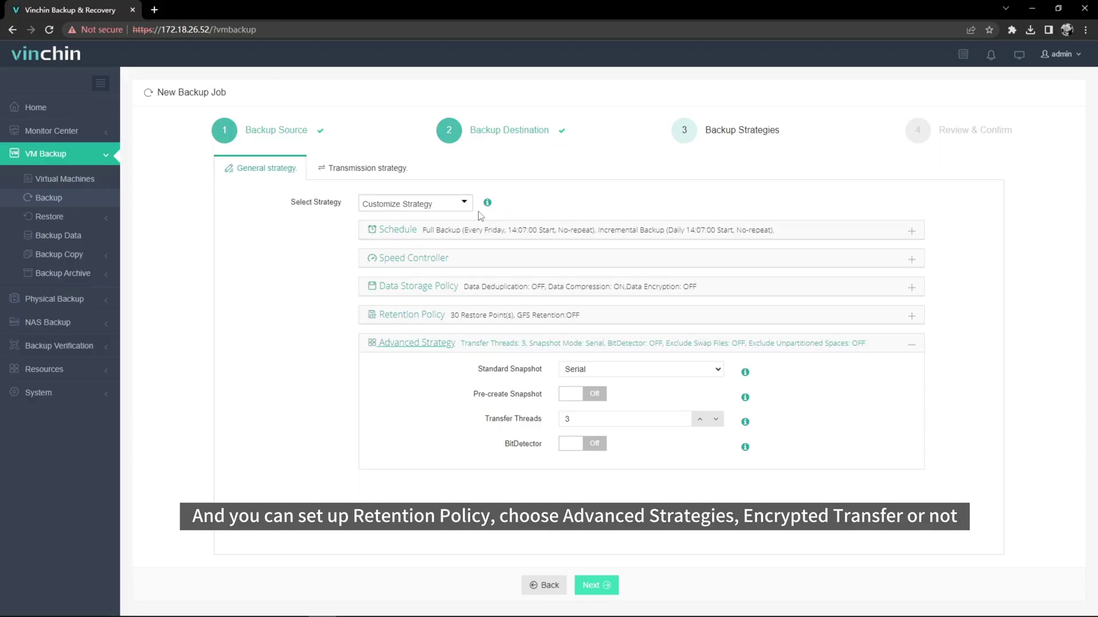
click(387, 175)
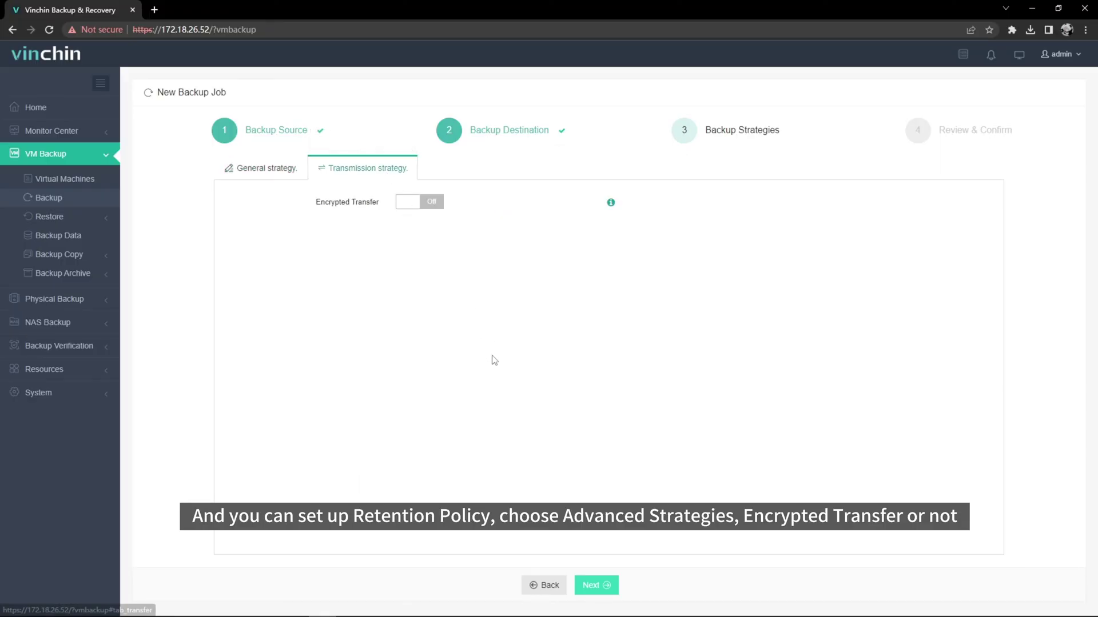
Submit the Microsoft Hyper-V Backup1 job and start a full backup run
click(592, 585)
click(595, 586)
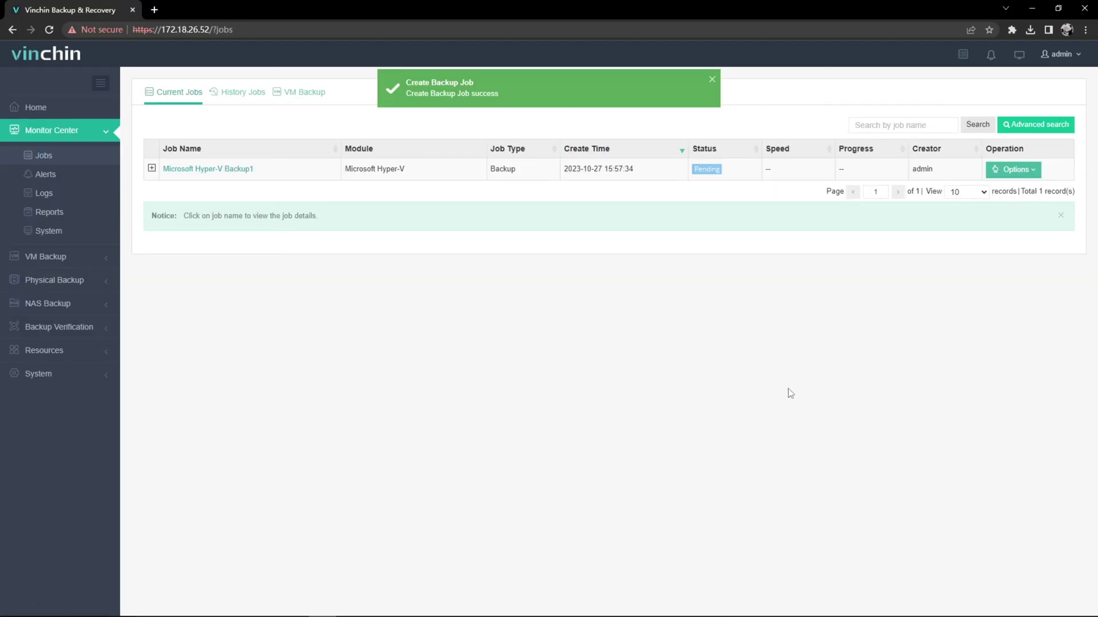
click(1007, 170)
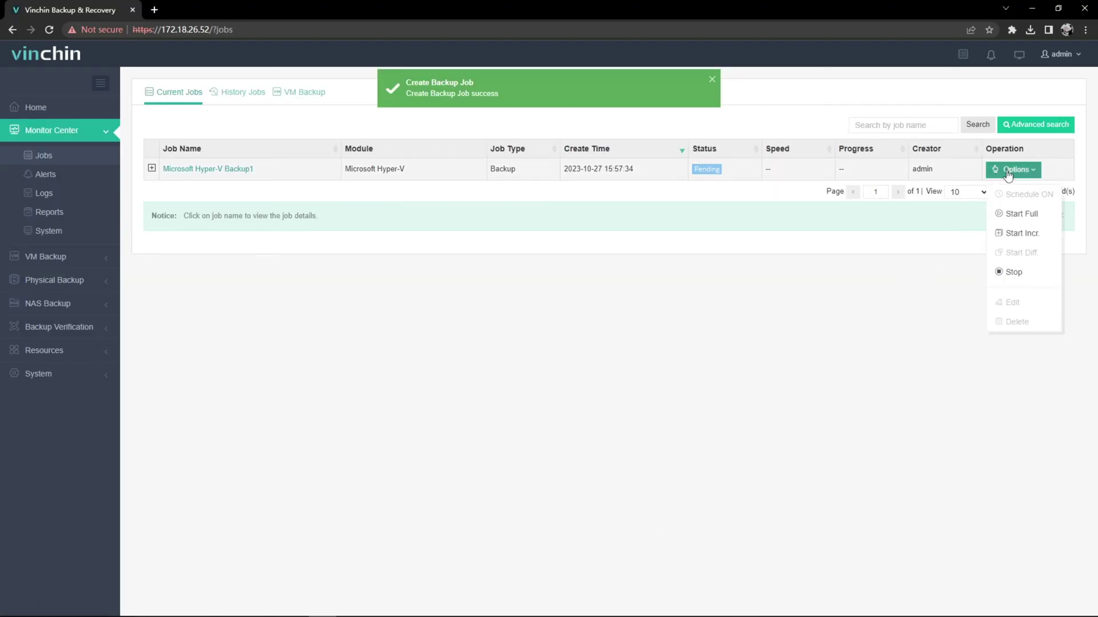
click(1009, 215)
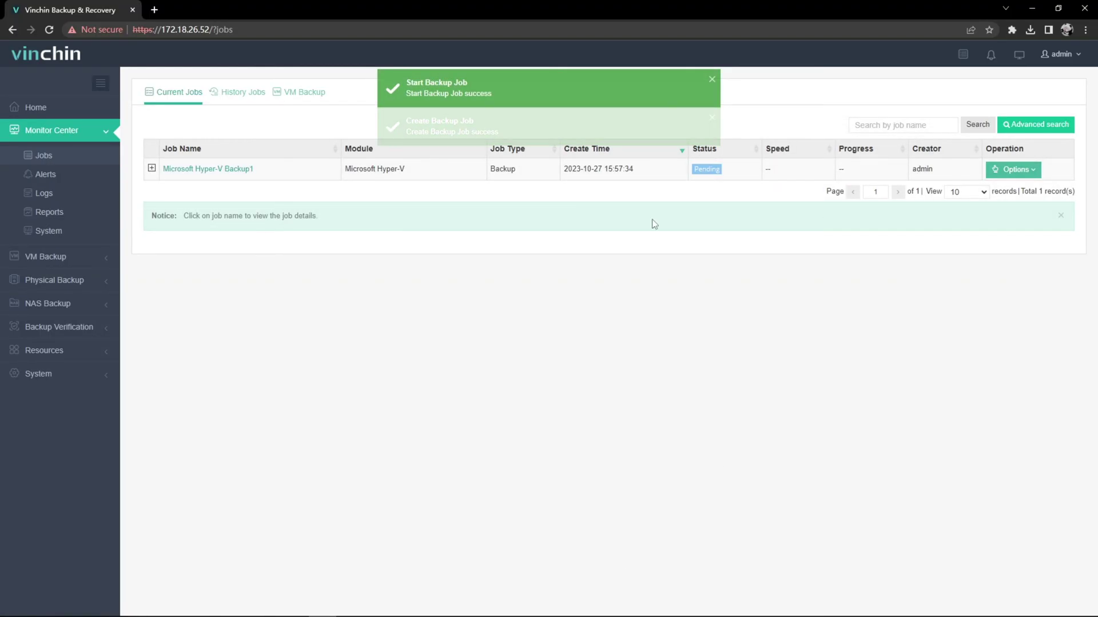
Check Microsoft Hyper-V Backup1's VM list and history to confirm bk_vm1's full backup succeeded
click(243, 170)
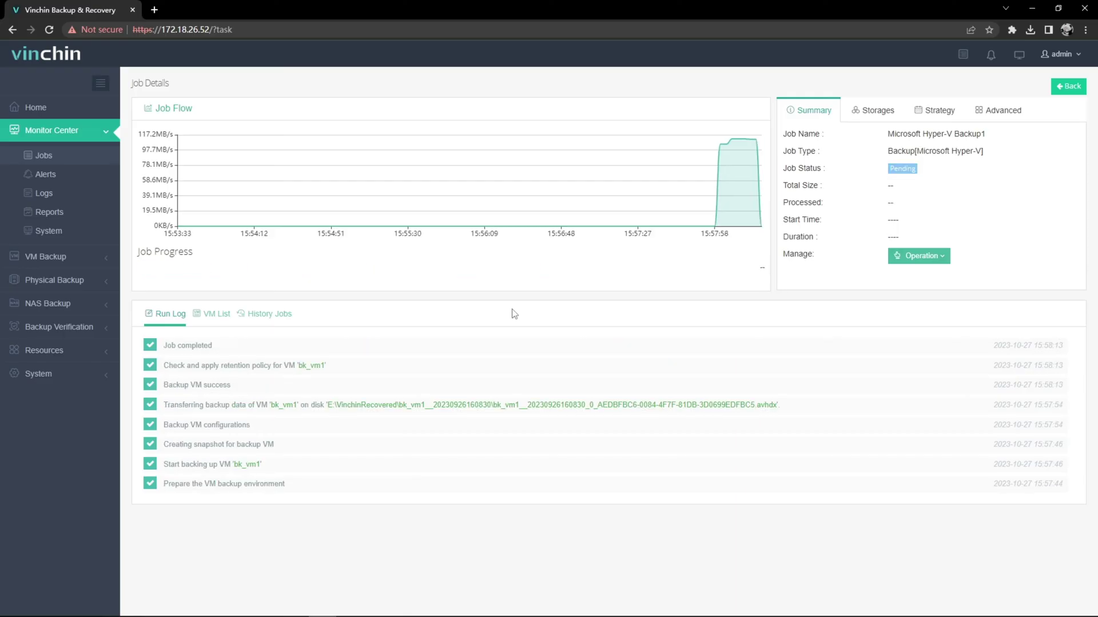
click(216, 314)
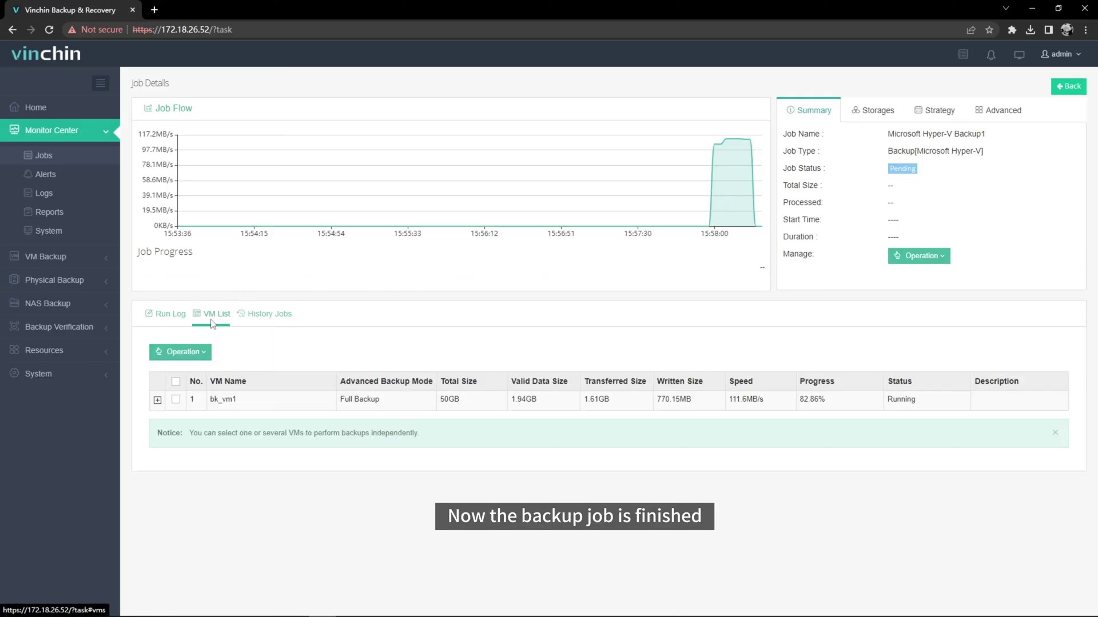
click(271, 319)
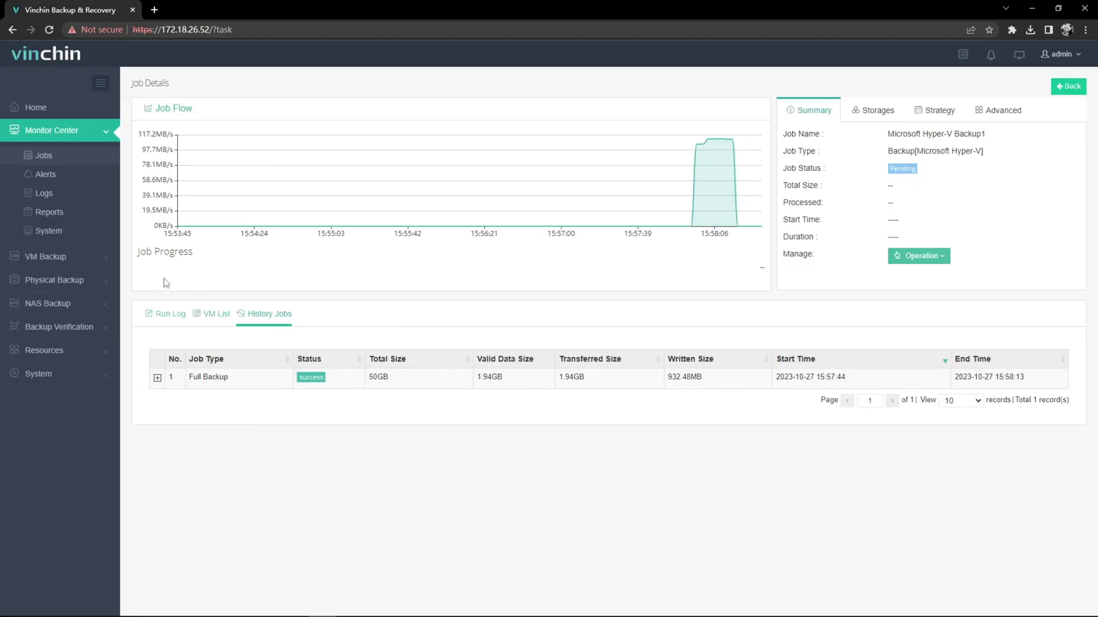
click(99, 262)
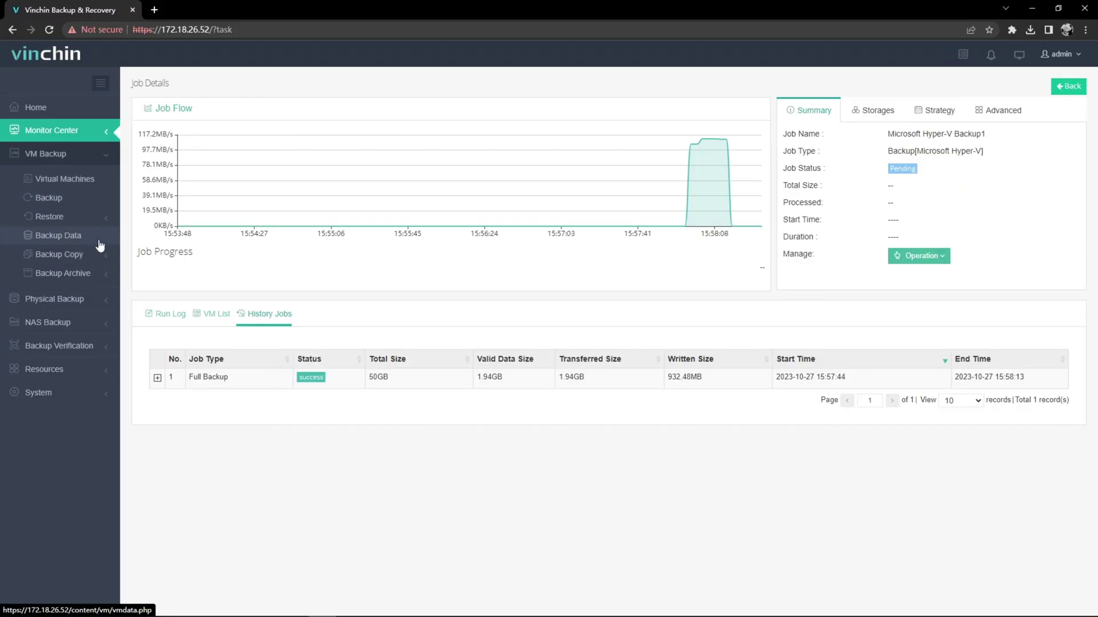
click(99, 244)
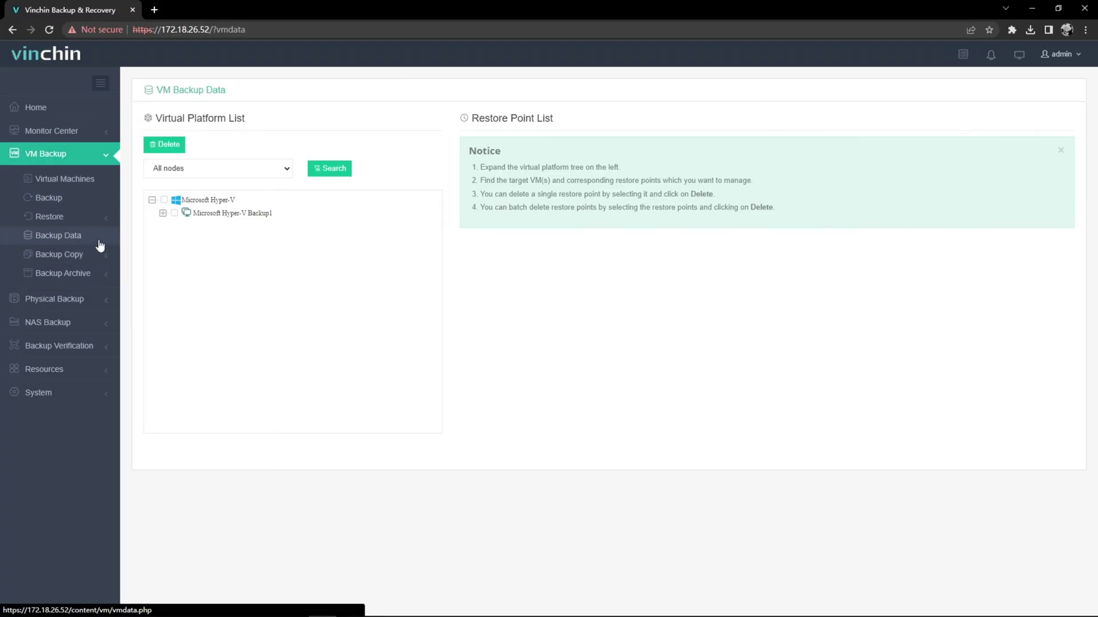
click(163, 213)
click(209, 227)
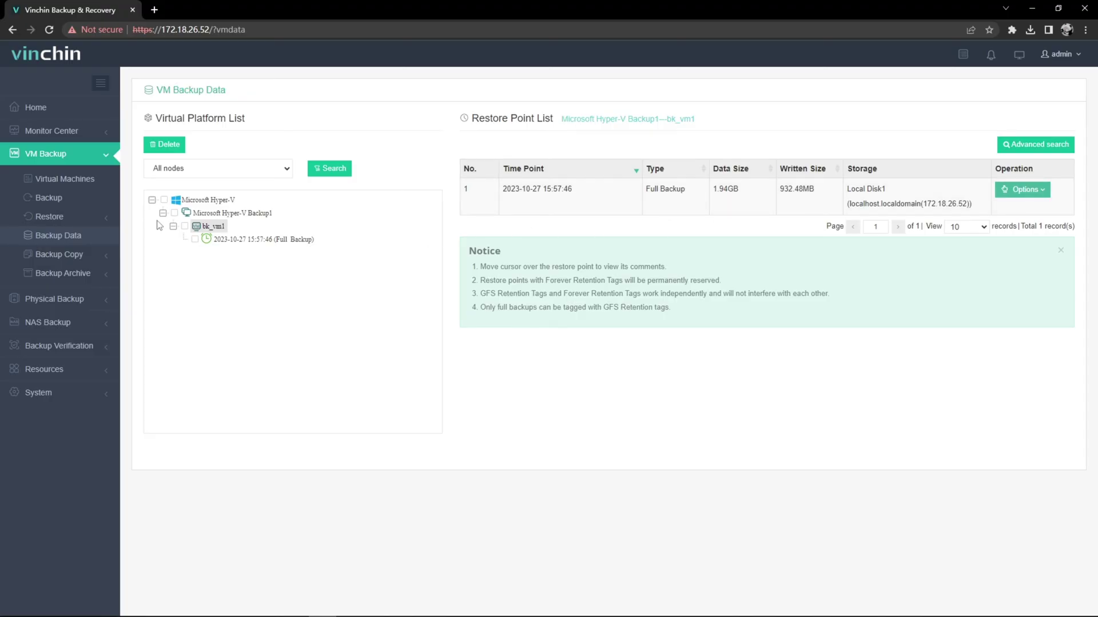
click(24, 217)
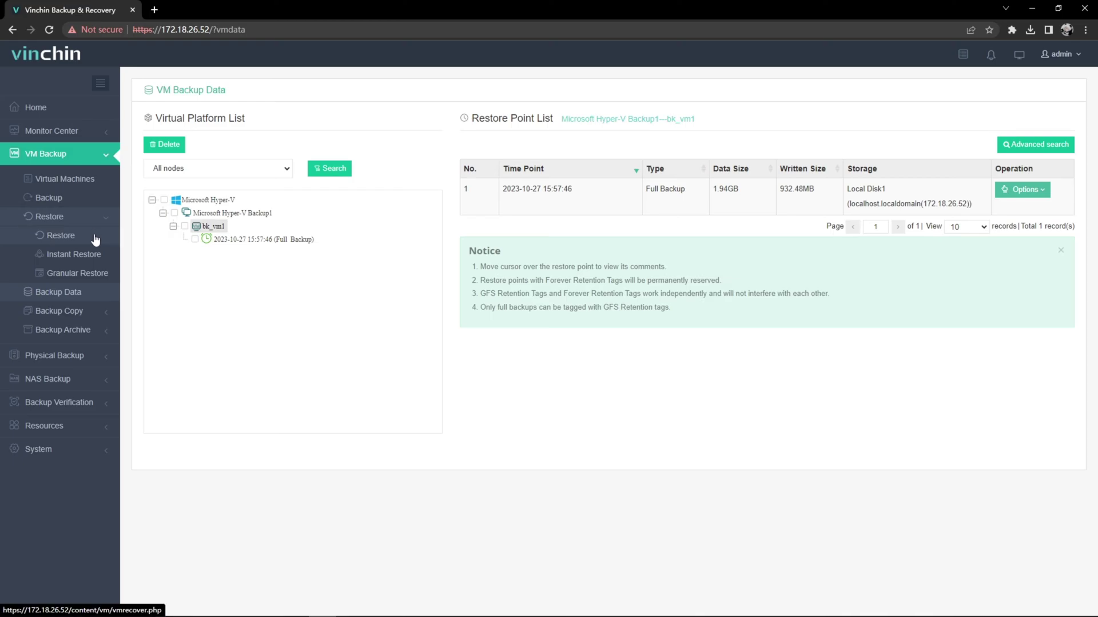
click(95, 240)
click(382, 235)
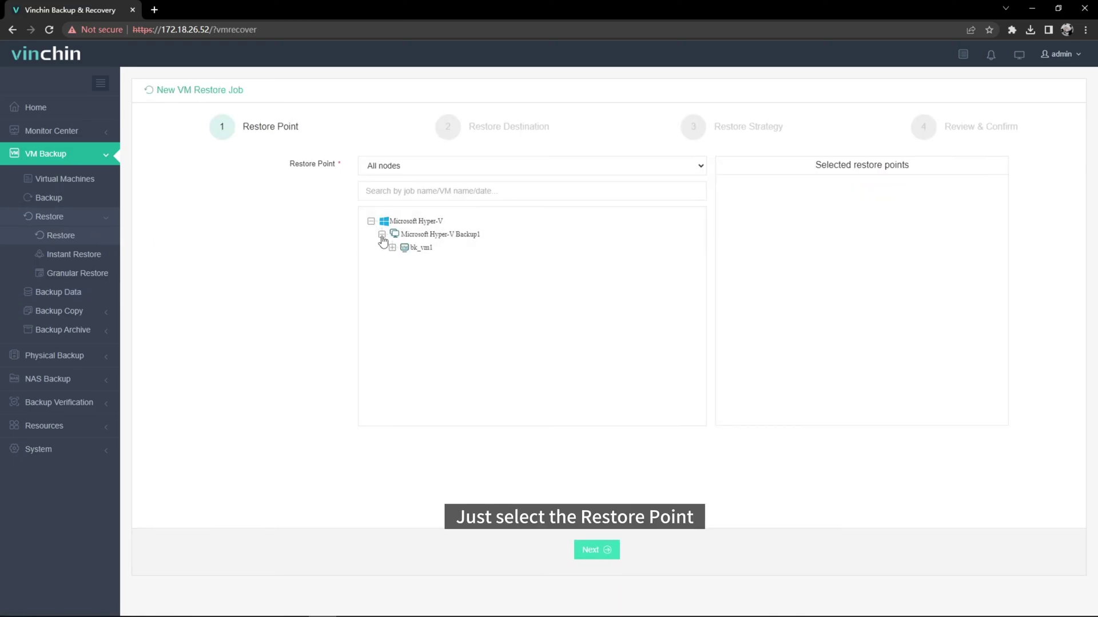
click(392, 247)
click(414, 260)
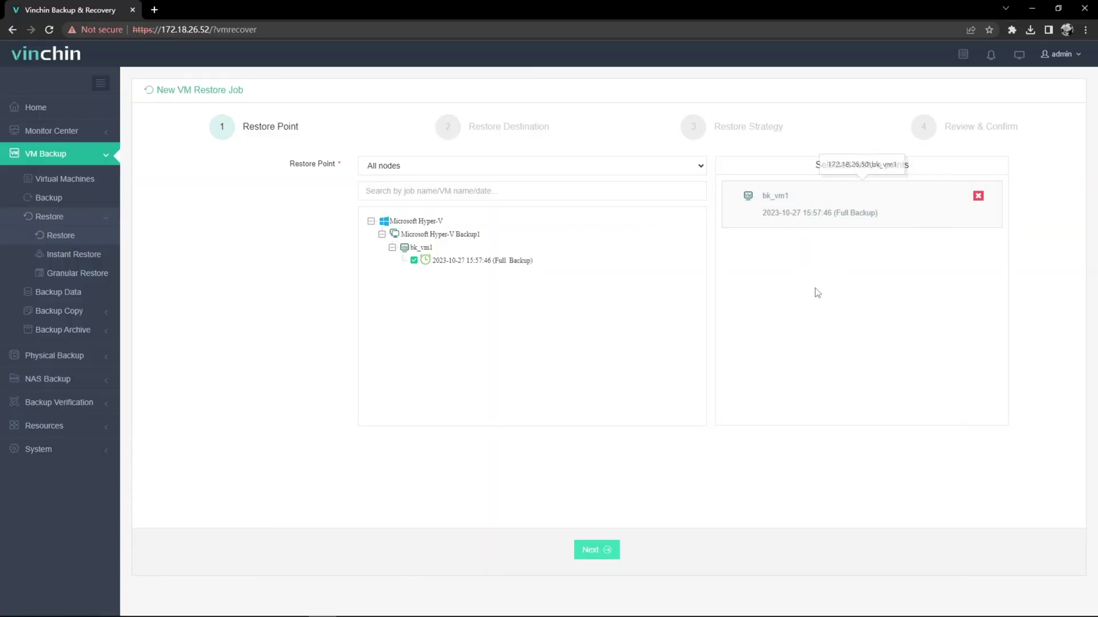
click(605, 553)
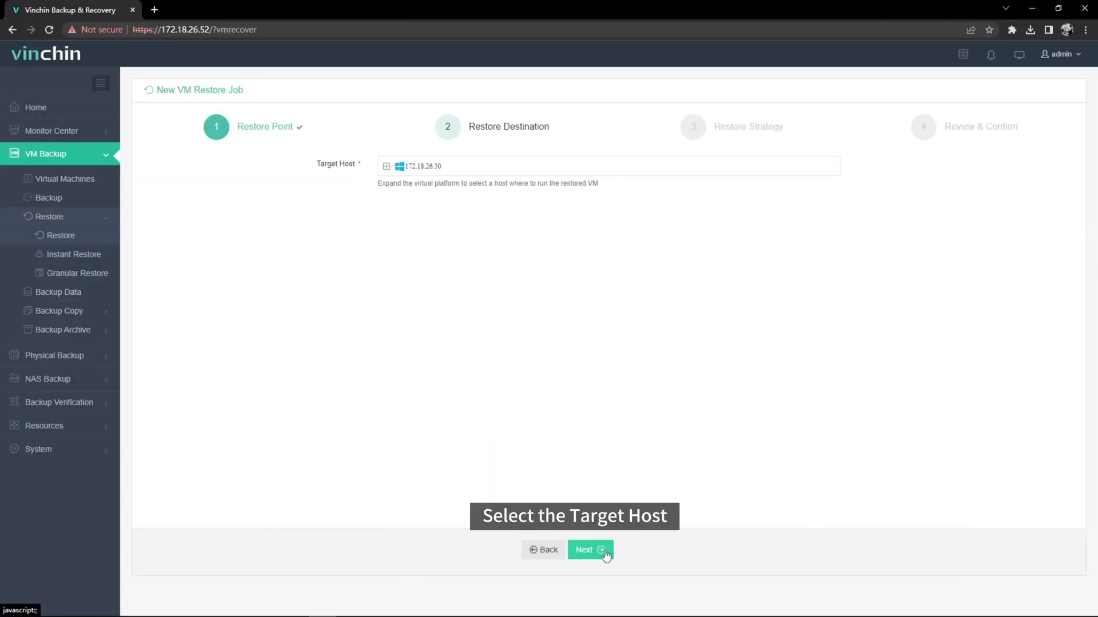
Target host WIN-FK56753GS6N, replace the name's timestamp with 'test', and enable power-on after restore
click(387, 166)
click(409, 179)
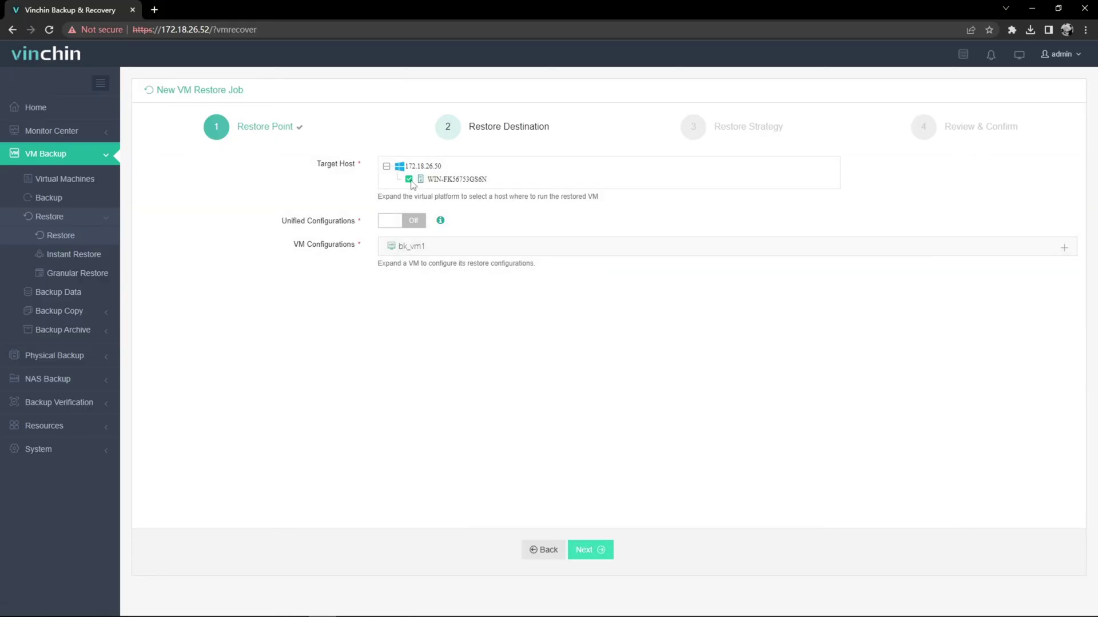
click(519, 248)
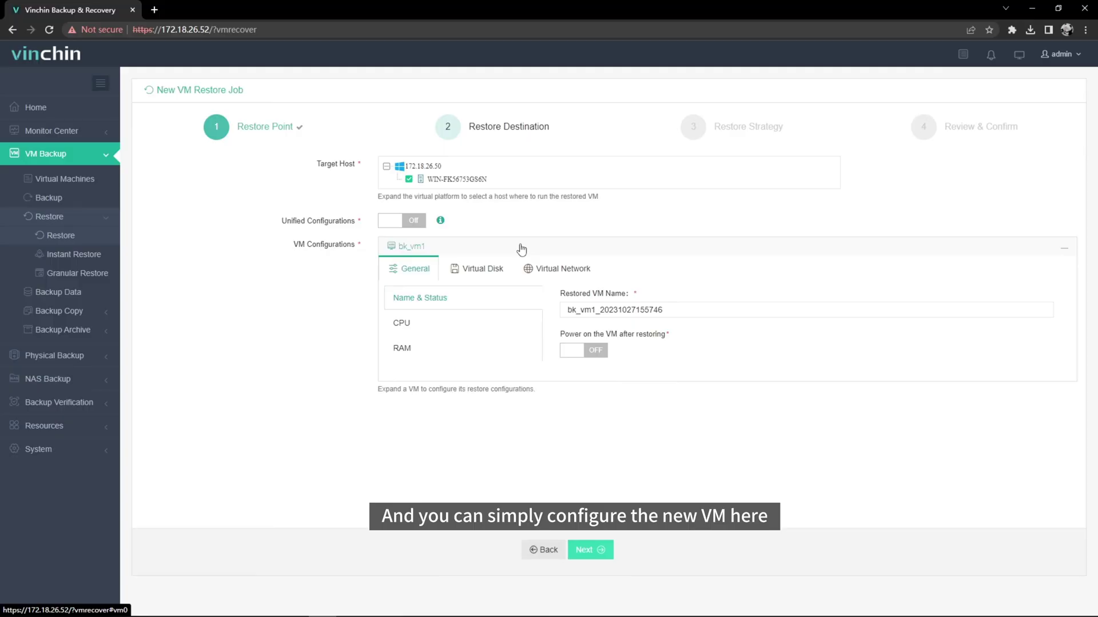
drag(662, 310, 602, 311)
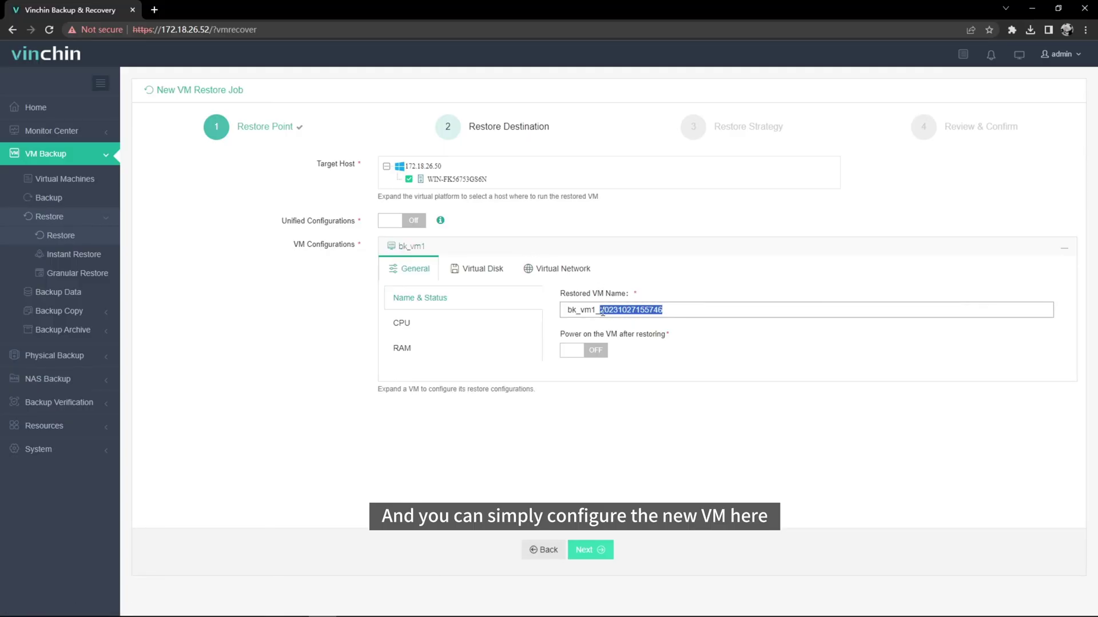
text(test)
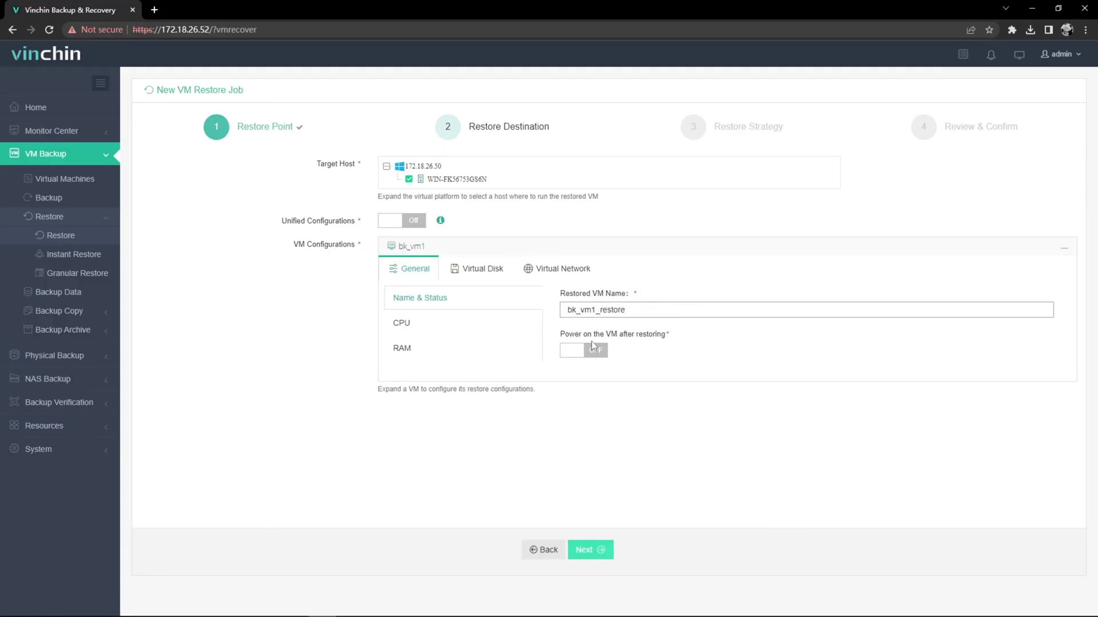
click(592, 347)
Review CPU and RAM, keeping the disk destination and network connection on Auto-select
click(517, 324)
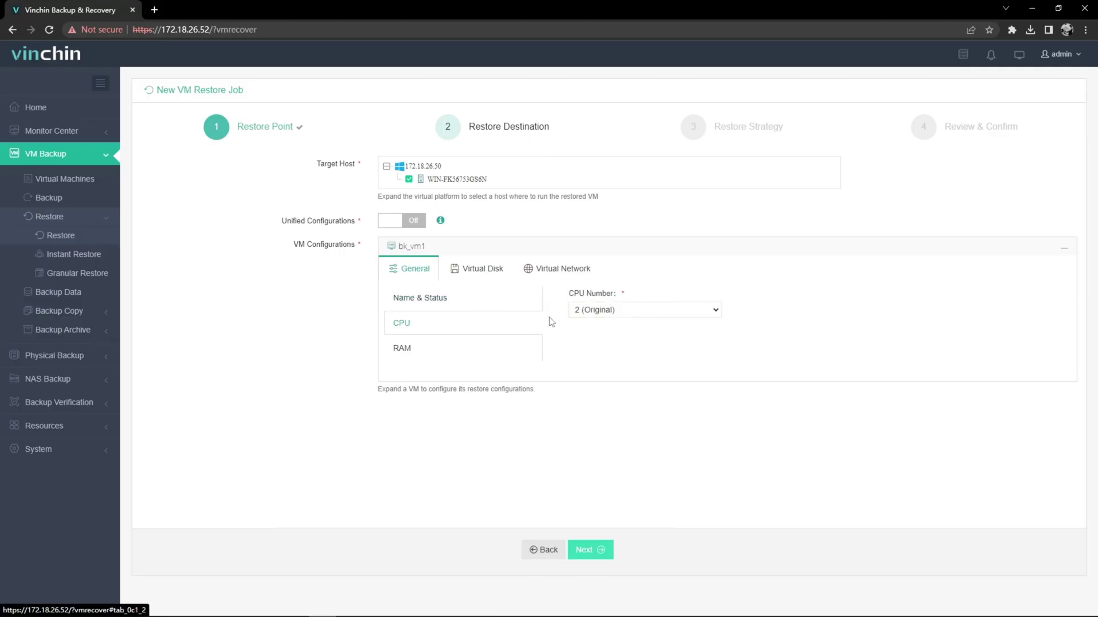
click(510, 351)
click(483, 270)
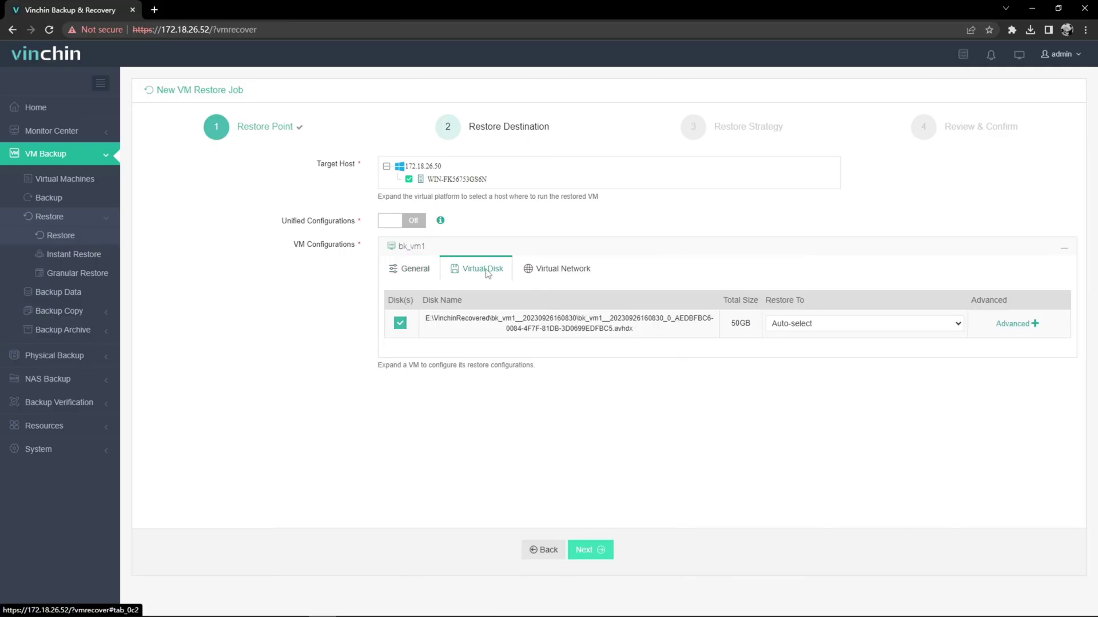
click(789, 324)
click(788, 330)
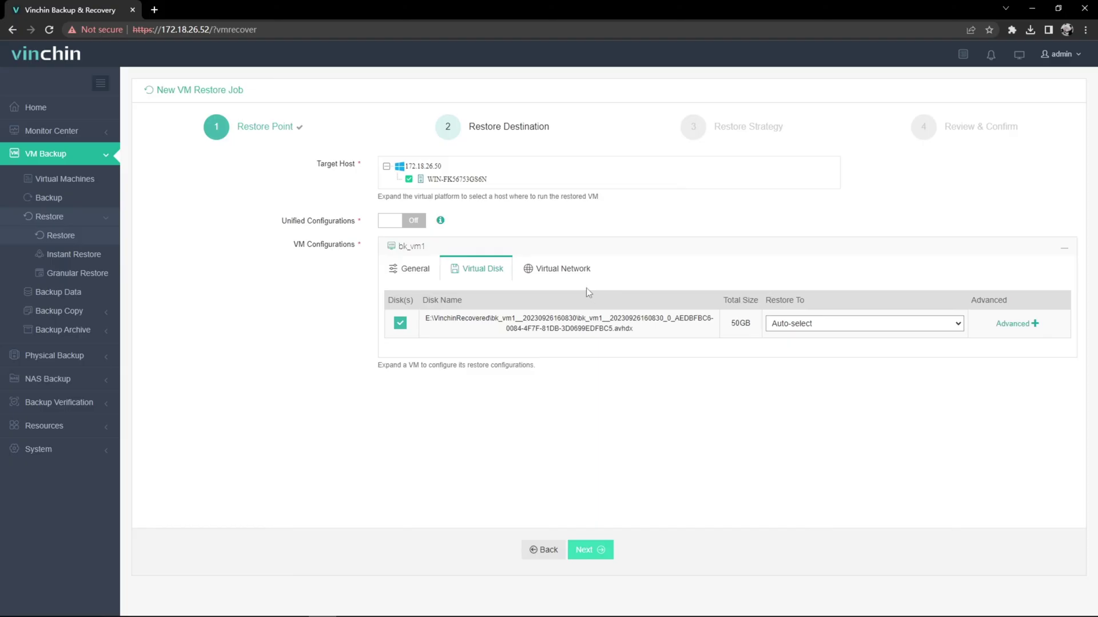
click(562, 269)
click(816, 325)
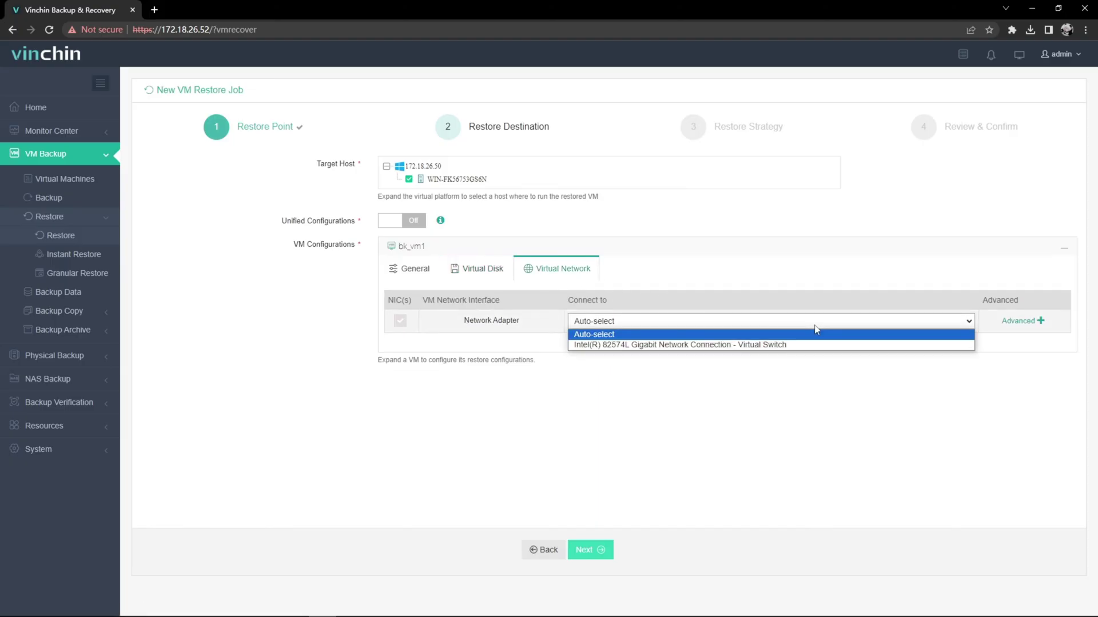
click(816, 334)
Review the speed controller and transmission strategy, then submit the Microsoft Hyper-V Restore1 job
click(597, 552)
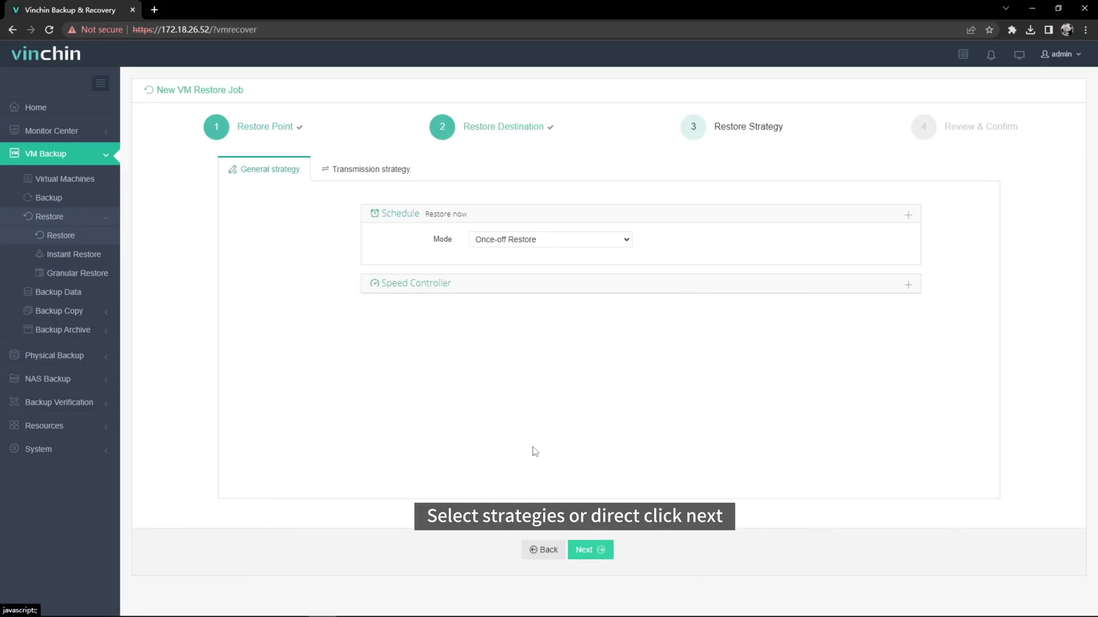
click(488, 288)
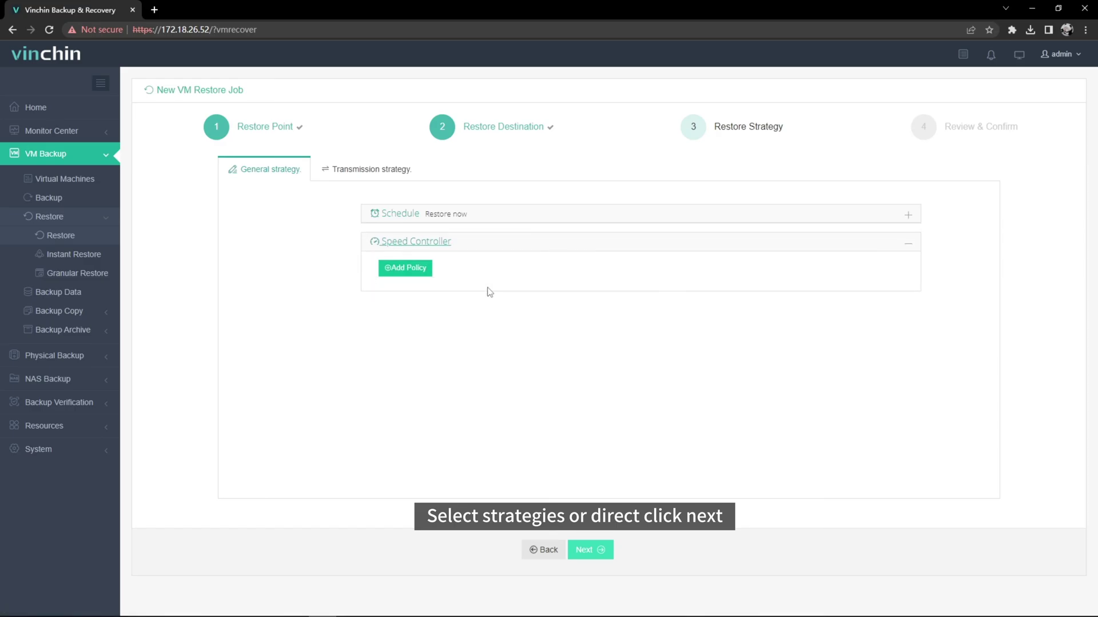
click(384, 176)
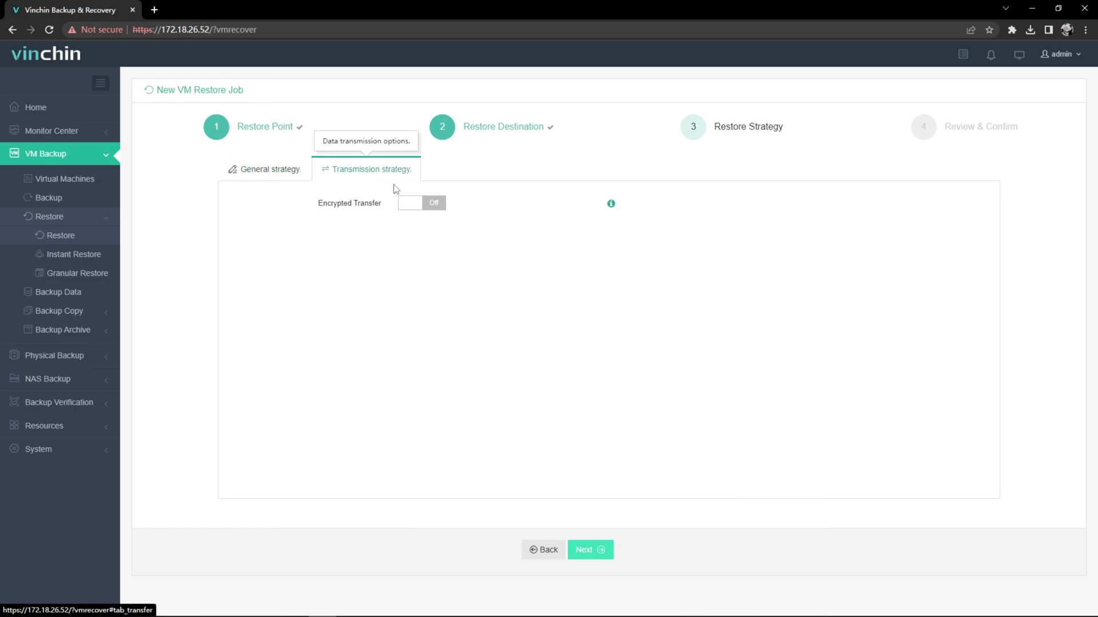
click(588, 551)
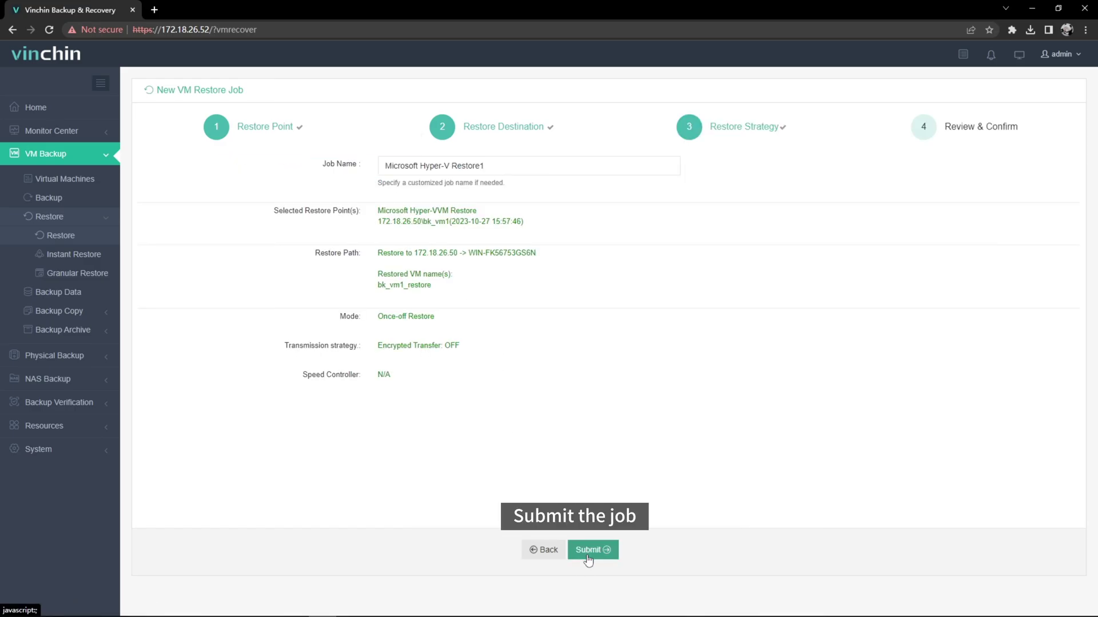
click(588, 552)
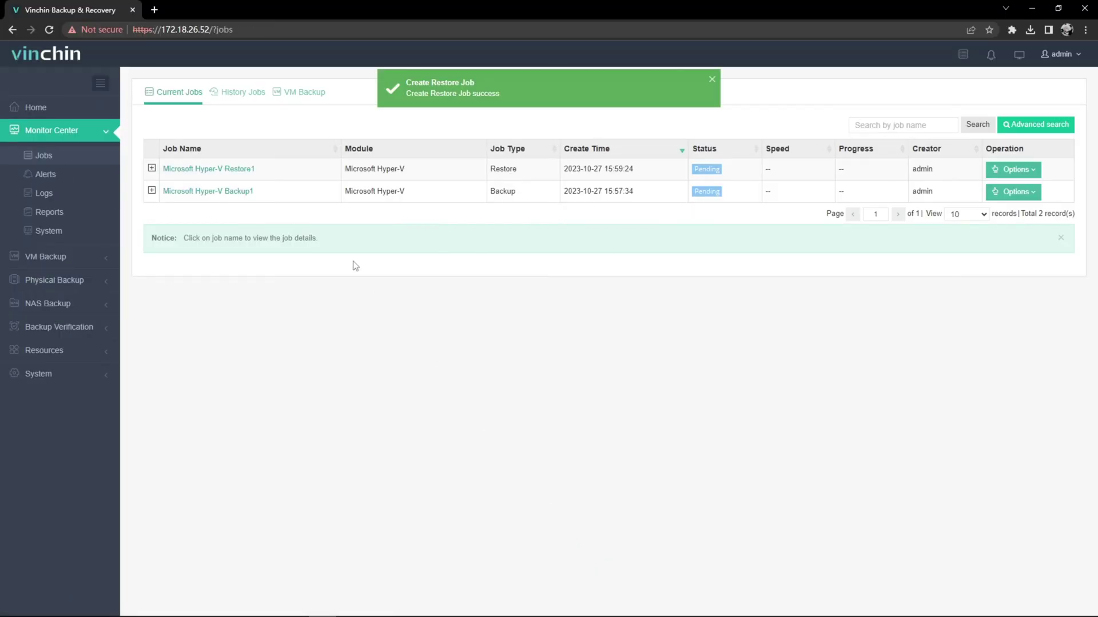
Follow Microsoft Hyper-V Restore1 until all 50GB are restored, then bring up the Windows taskbar
click(248, 173)
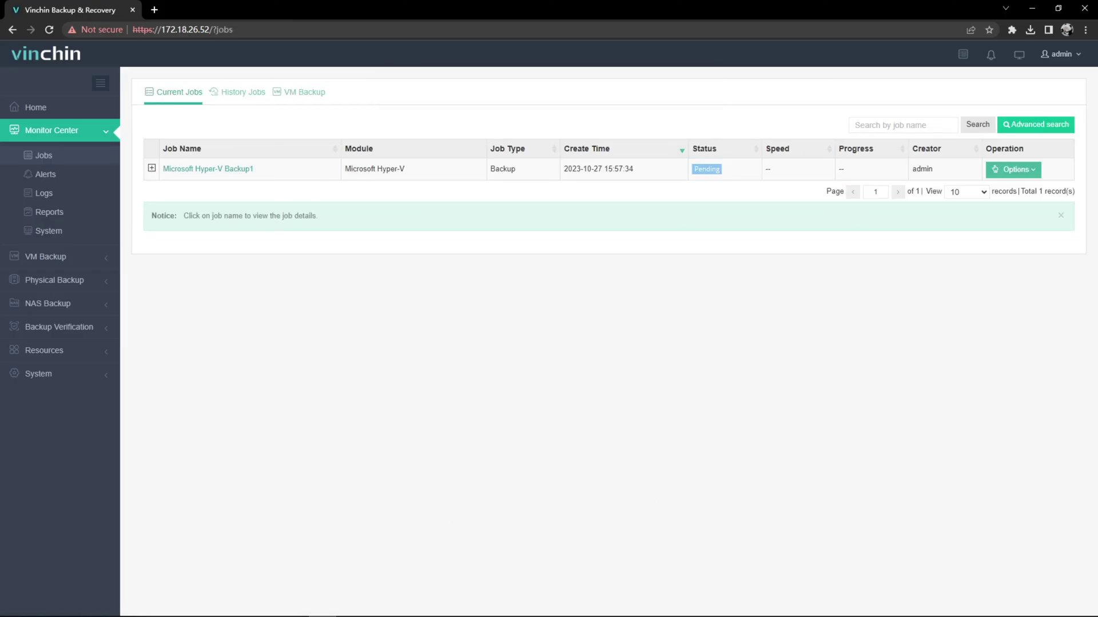
click(436, 607)
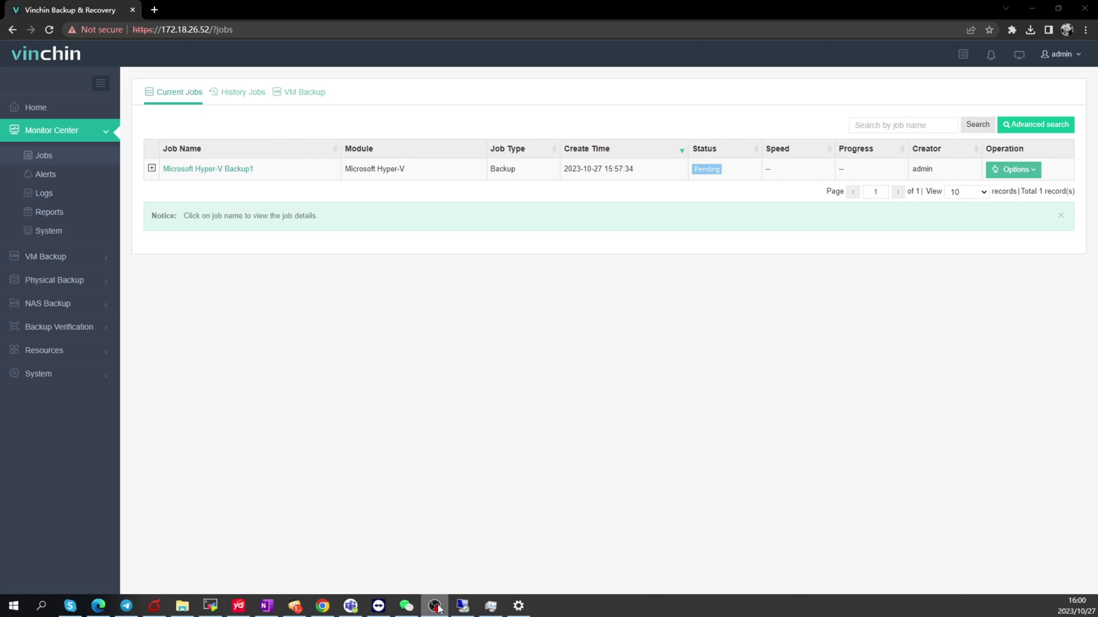
In the remote server's Hyper-V Manager, connect to the bk_vm1_restore VM's console
click(462, 606)
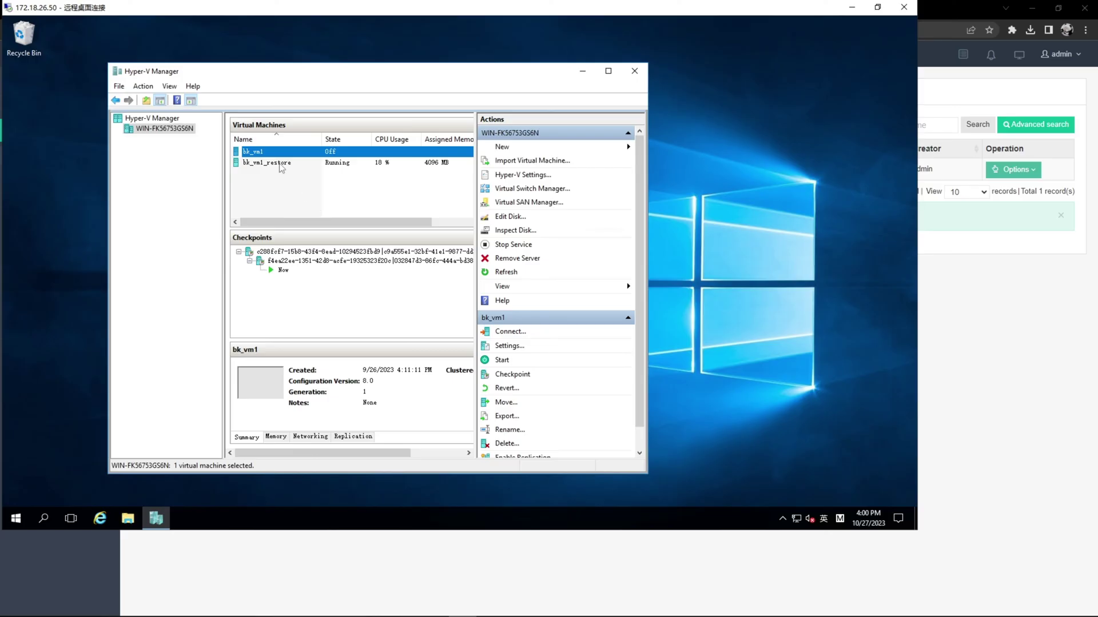
click(280, 165)
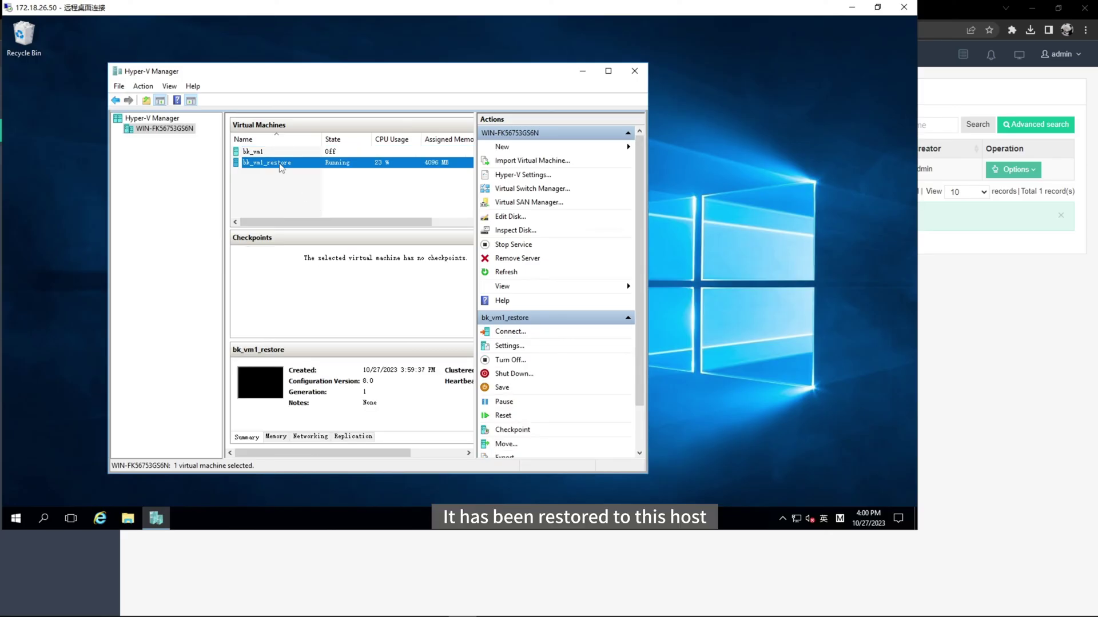
right_click(280, 166)
click(296, 175)
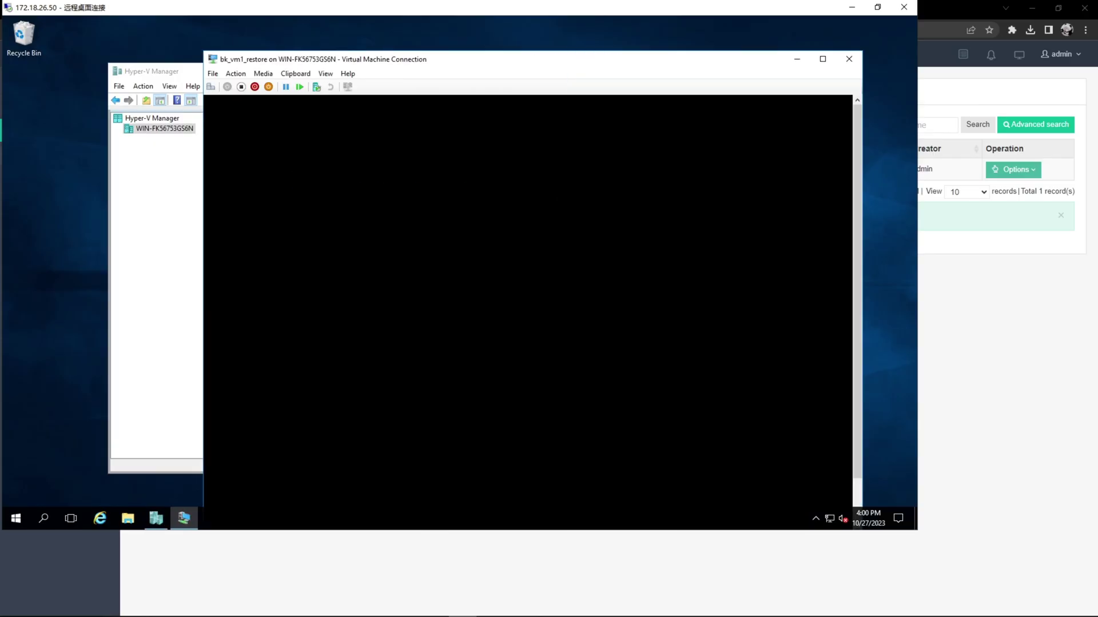
Log in to the CentOS Linux 7 console as root with the account password
text(root)
key(Return)
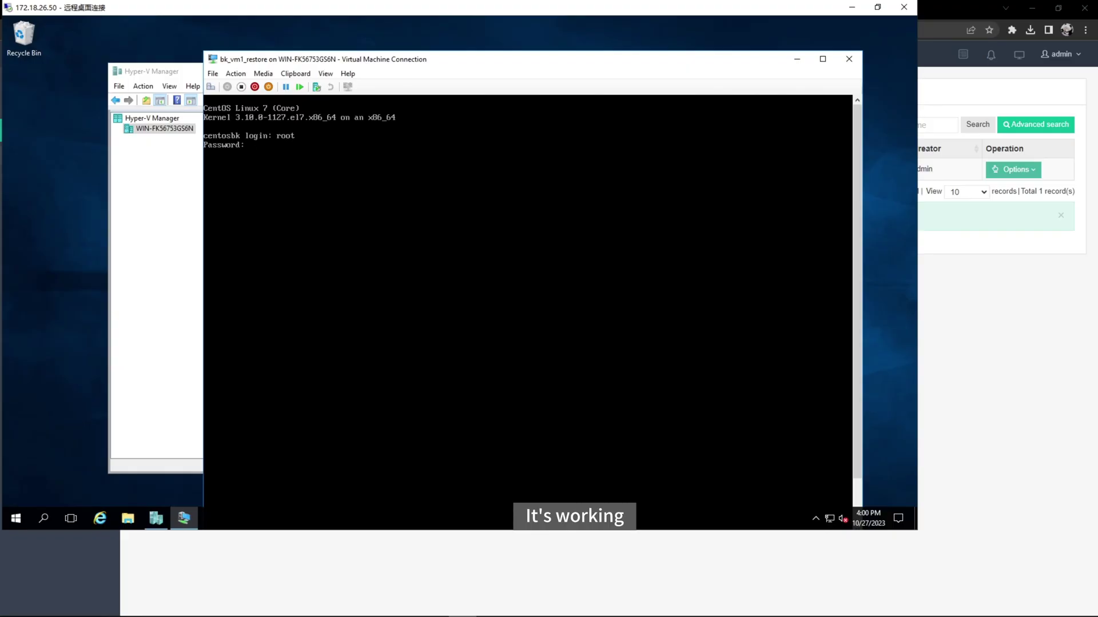
key(Return)
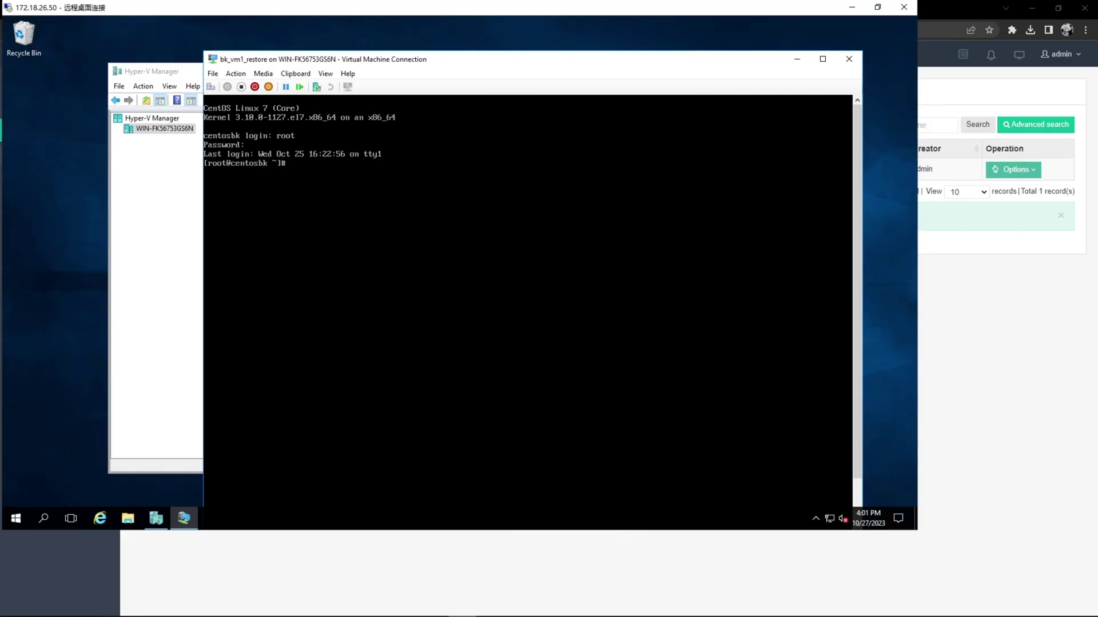